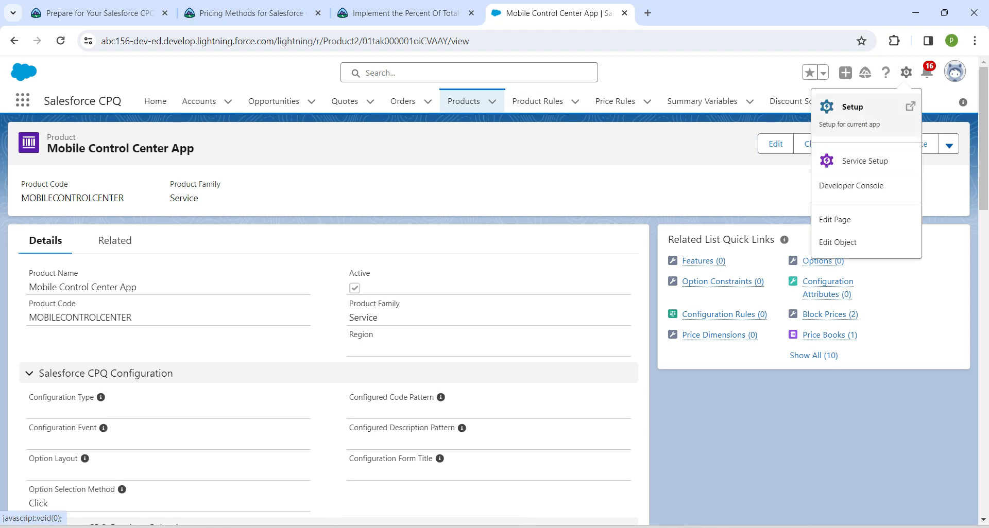
Open Setup in a new tab and show the fields and relationships of the Product object in Object Manager
{"action": "left_click", "coordinate": [852, 108]}
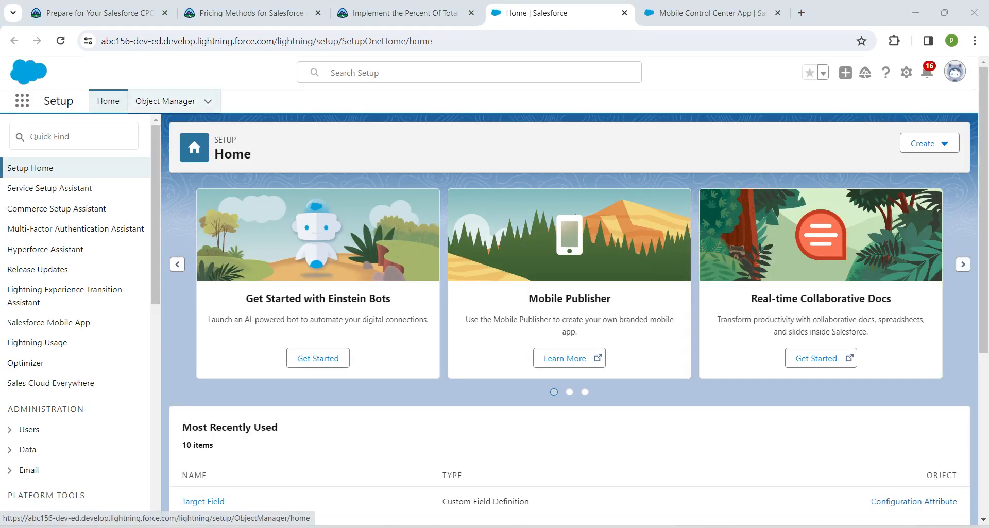
{"action": "left_click", "coordinate": [164, 101]}
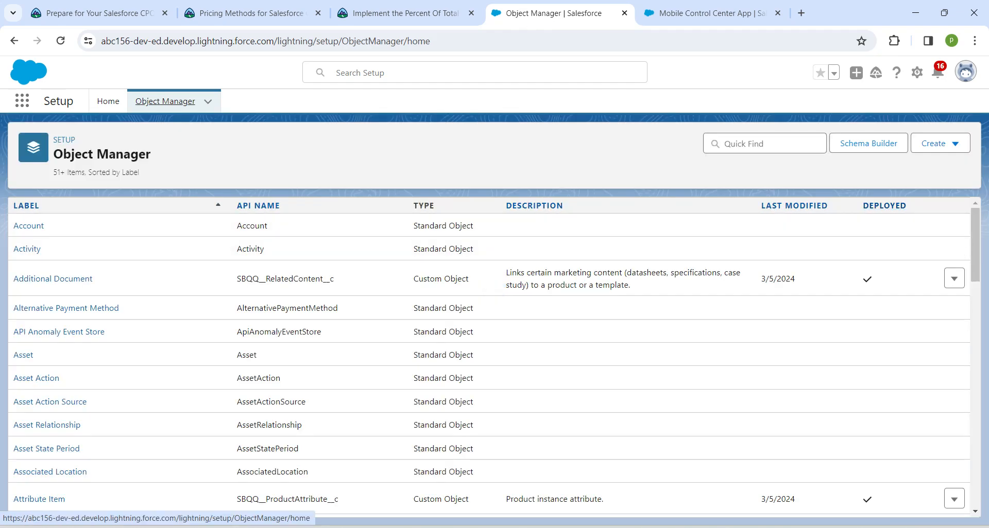
{"action": "left_click", "coordinate": [764, 144]}
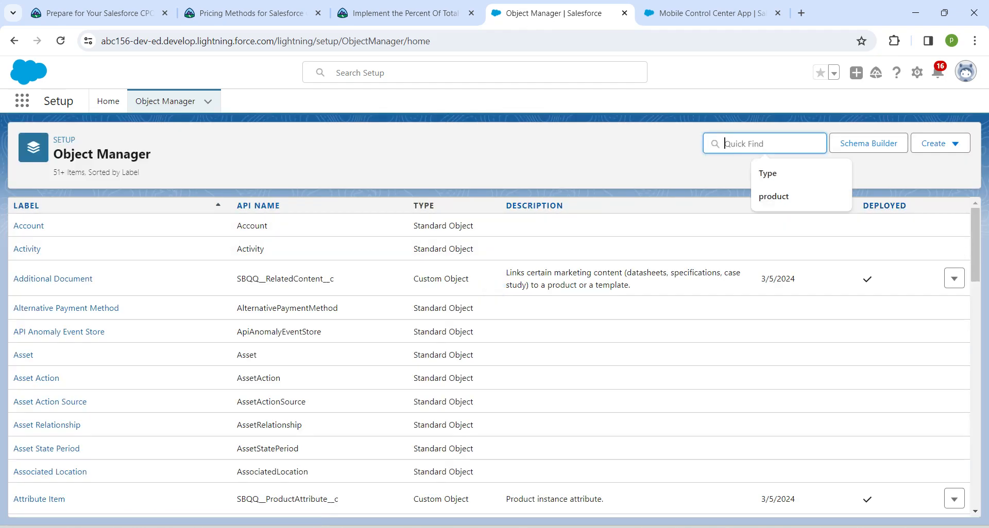
{"action": "left_click", "coordinate": [773, 197]}
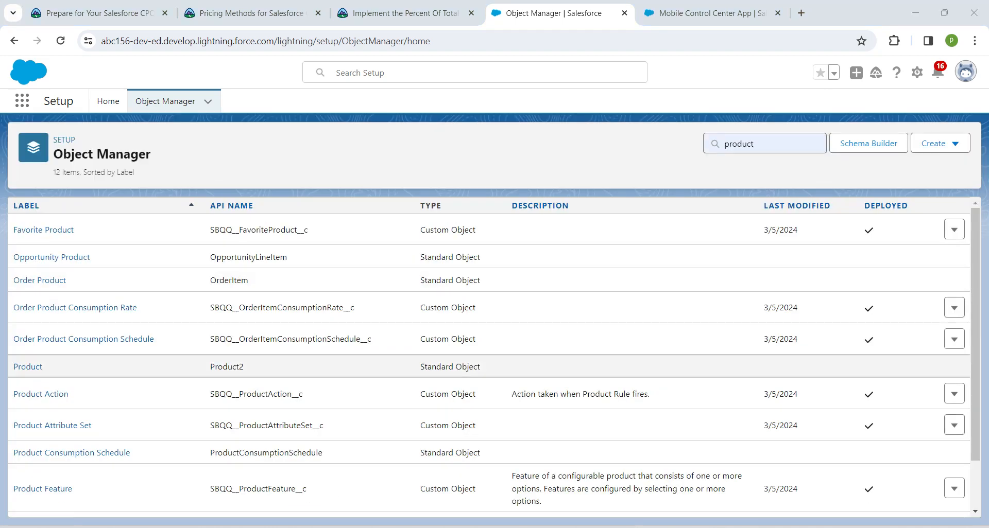
{"action": "left_click", "coordinate": [28, 366]}
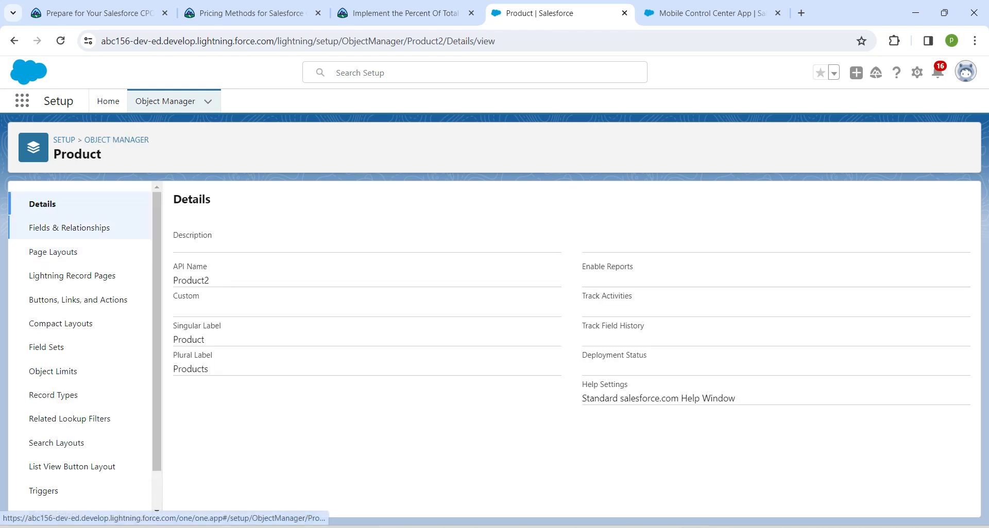
{"action": "left_click", "coordinate": [72, 228]}
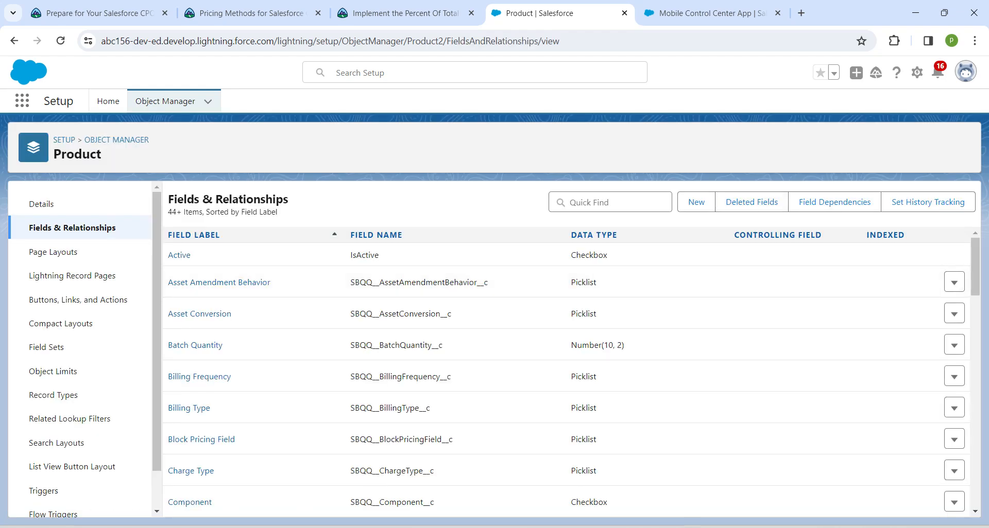
Filter the Product fields by "percent" and open the Percent Of Total Category field
{"action": "left_click", "coordinate": [610, 202]}
{"action": "type", "text": "percent"}
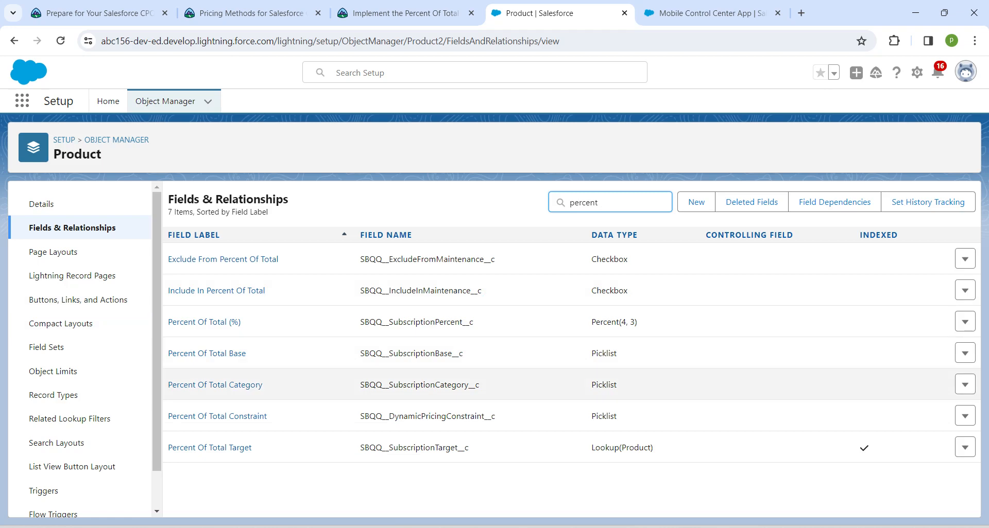
{"action": "left_click", "coordinate": [215, 384]}
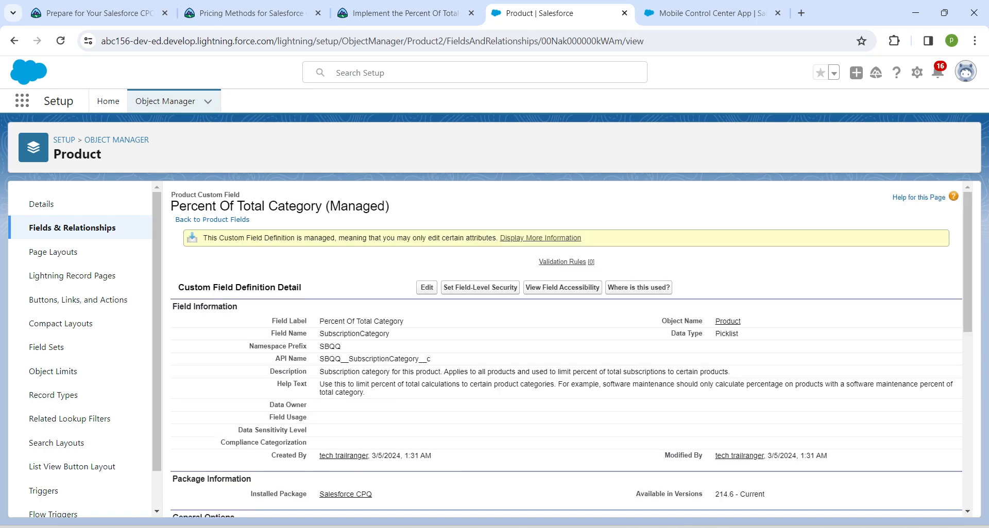
Add the picklist value Warranty to the Percent Of Total Category field and save it
{"action": "scroll", "coordinate": [566, 351], "scroll_direction": "down", "scroll_amount": 10}
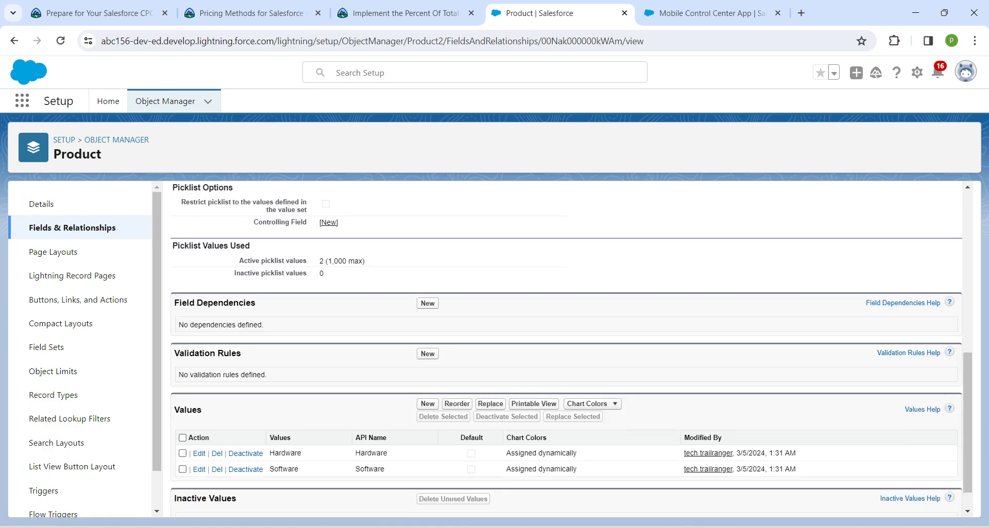
{"action": "left_click_drag", "start_coordinate": [203, 377], "coordinate": [174, 377]}
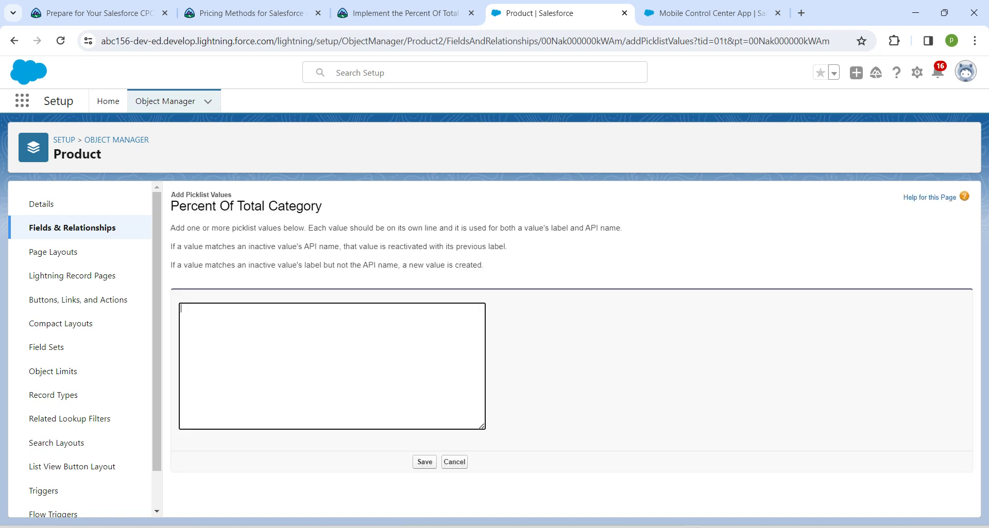
{"action": "type", "text": "Warranty"}
{"action": "left_click", "coordinate": [425, 462]}
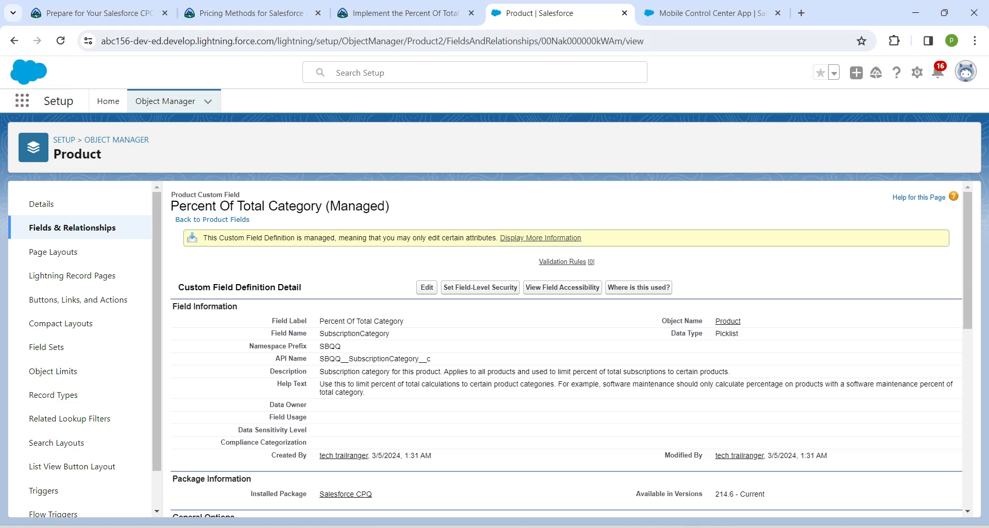
{"action": "left_click", "coordinate": [22, 100]}
{"action": "left_click", "coordinate": [22, 101]}
{"action": "left_click", "coordinate": [22, 100]}
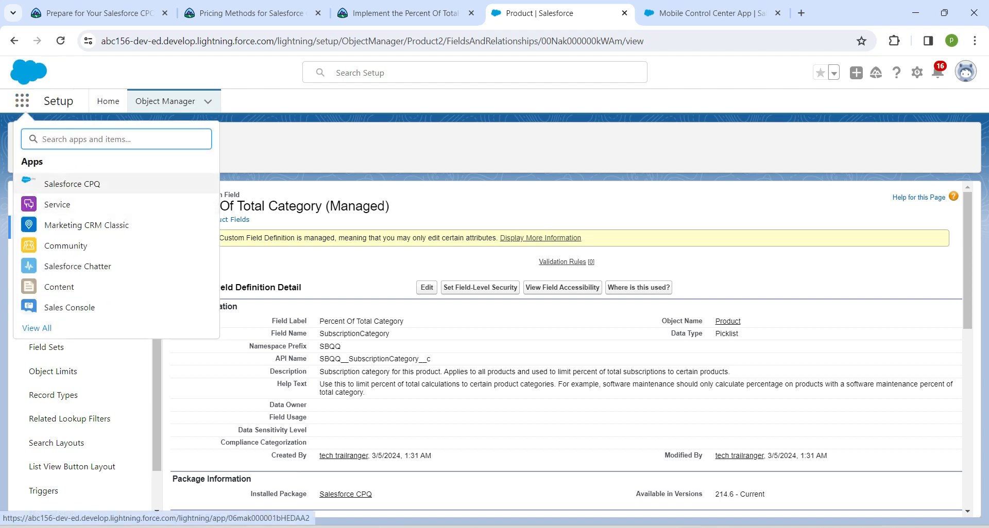
Switch to the browser tab with the Mobile Control Center App product and show the All Products list view
{"action": "left_click", "coordinate": [711, 13]}
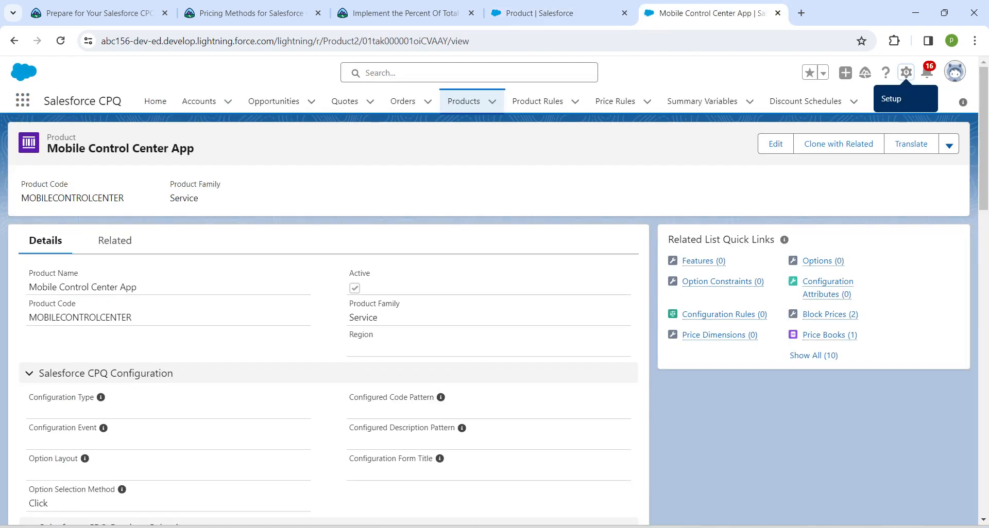
{"action": "left_click", "coordinate": [463, 101]}
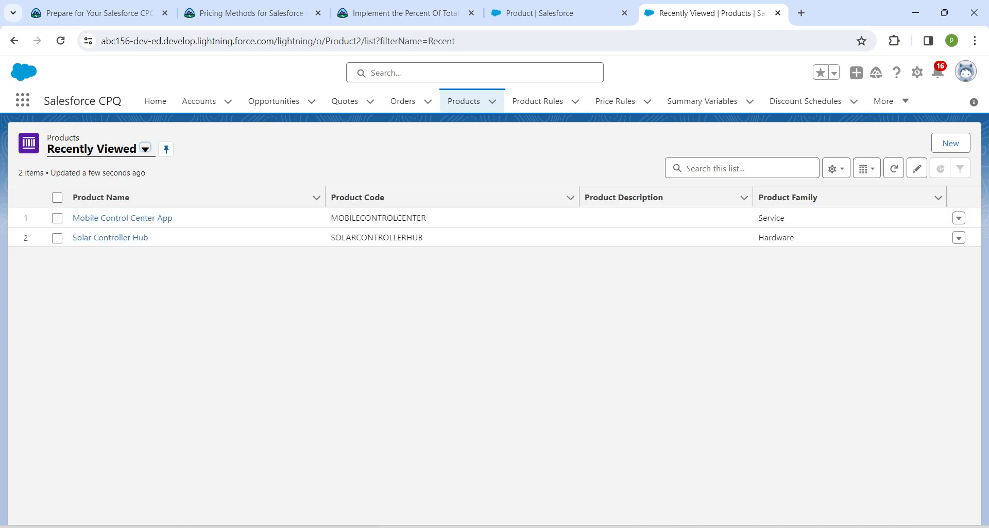
{"action": "left_click", "coordinate": [146, 149]}
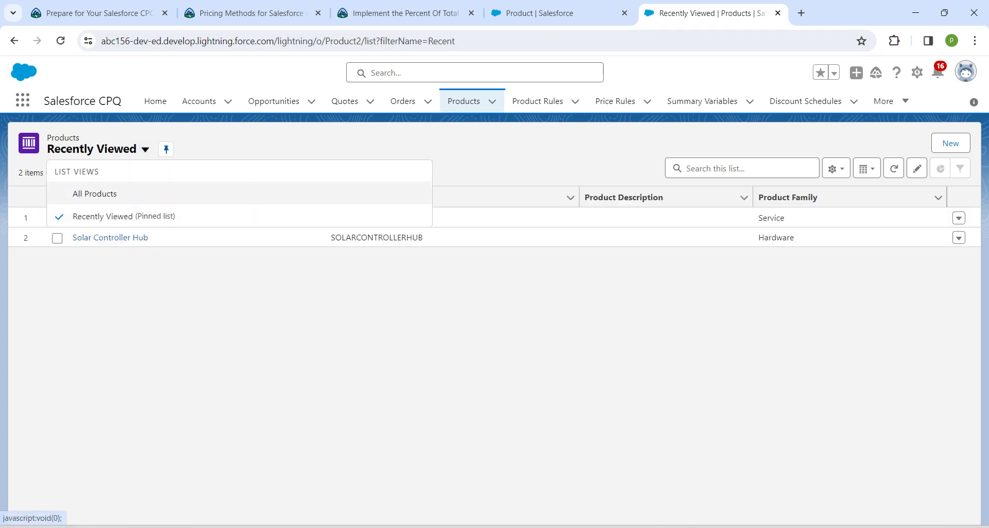
{"action": "left_click", "coordinate": [94, 193]}
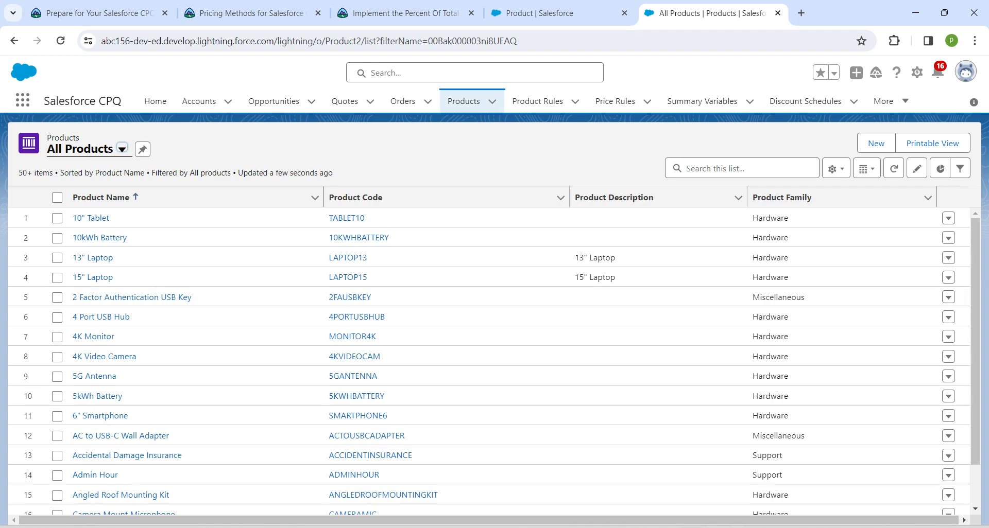
Search the product list for "warra" and open the Warranty Extension product
{"action": "left_click", "coordinate": [122, 148]}
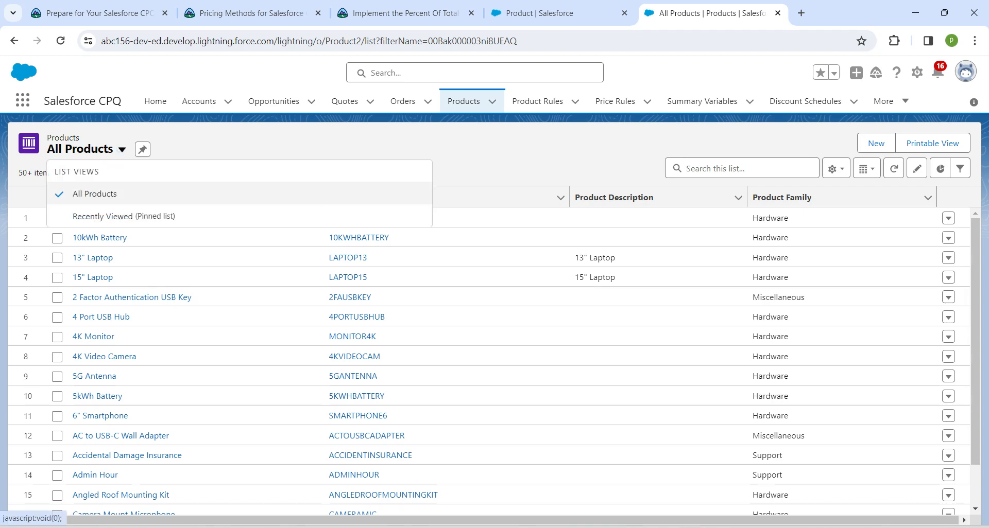
{"action": "left_click", "coordinate": [741, 169]}
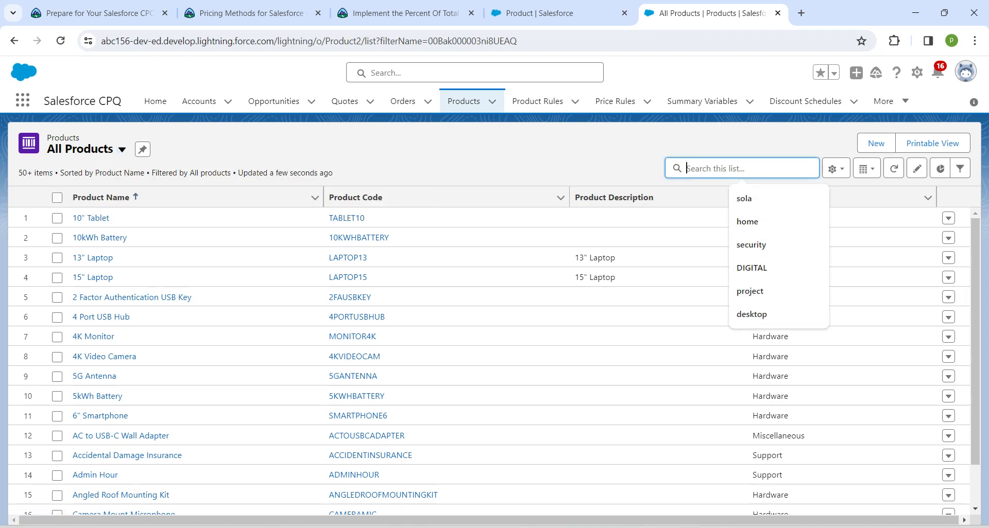
{"action": "type", "text": "warra"}
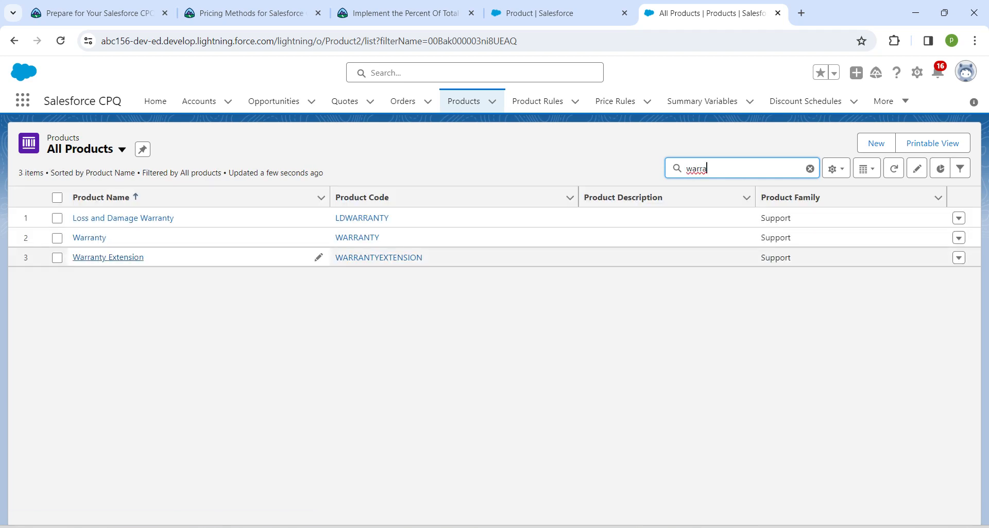
{"action": "left_click", "coordinate": [108, 258]}
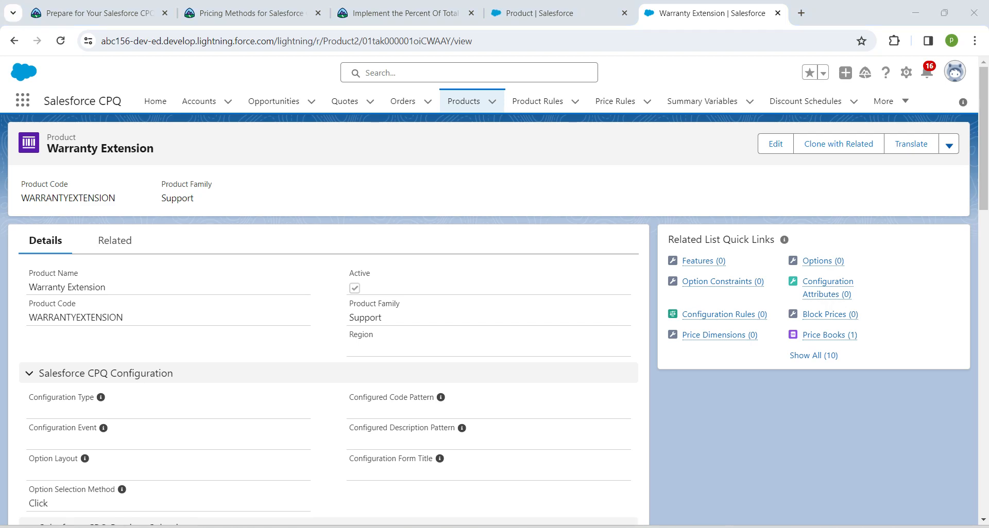
Edit the Warranty Extension product, setting Pricing Method to Percent Of Total and Percent Of Total (%) to 5
{"action": "left_click", "coordinate": [775, 144]}
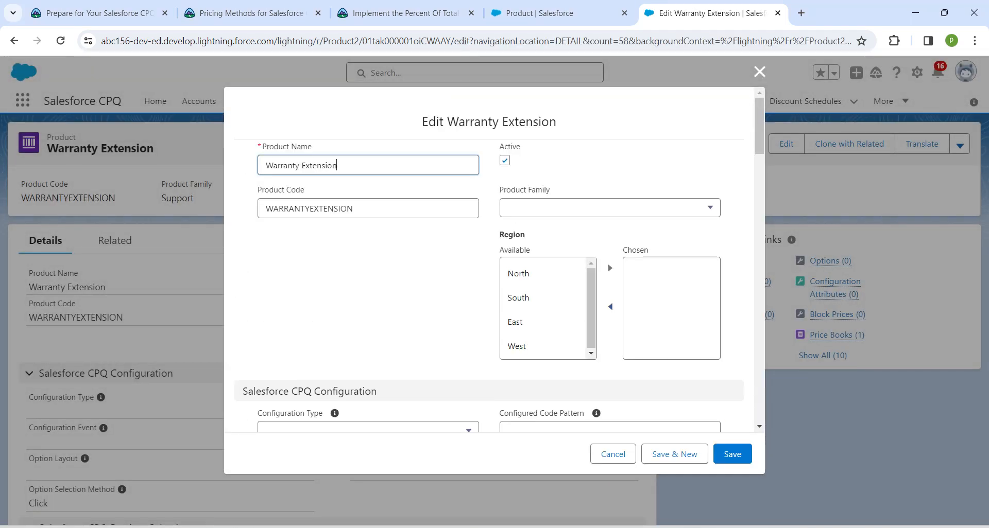
{"action": "scroll", "coordinate": [488, 260], "scroll_direction": "down", "scroll_amount": 10}
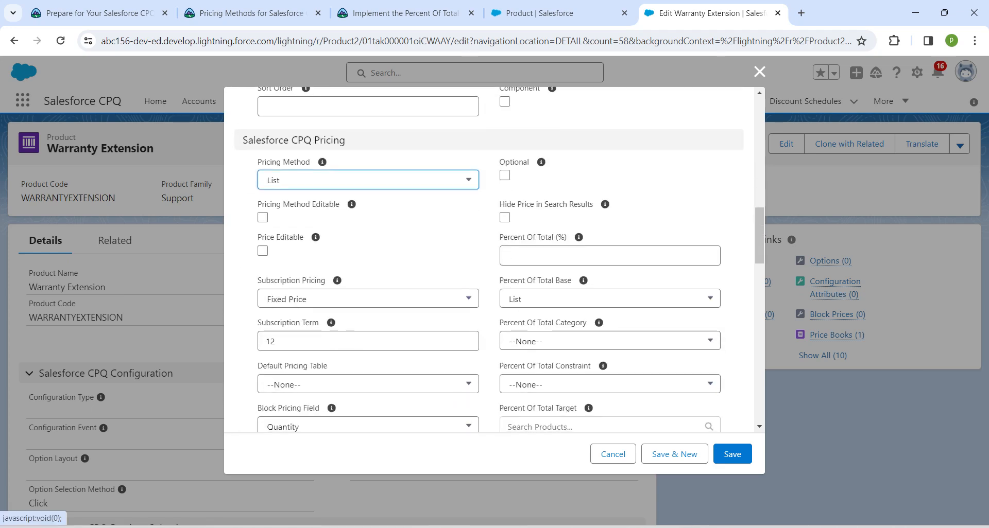
{"action": "left_click", "coordinate": [368, 180]}
{"action": "left_click", "coordinate": [401, 294]}
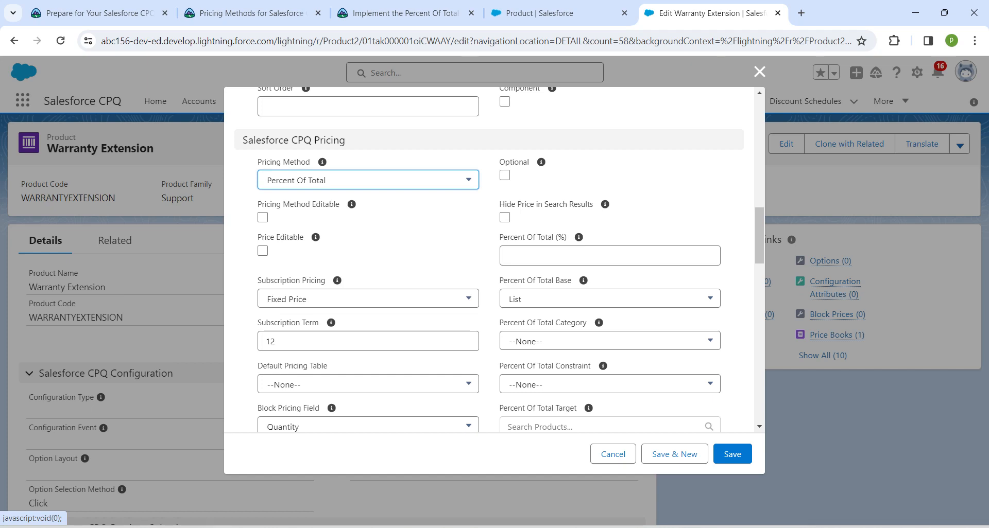
{"action": "left_click", "coordinate": [609, 256]}
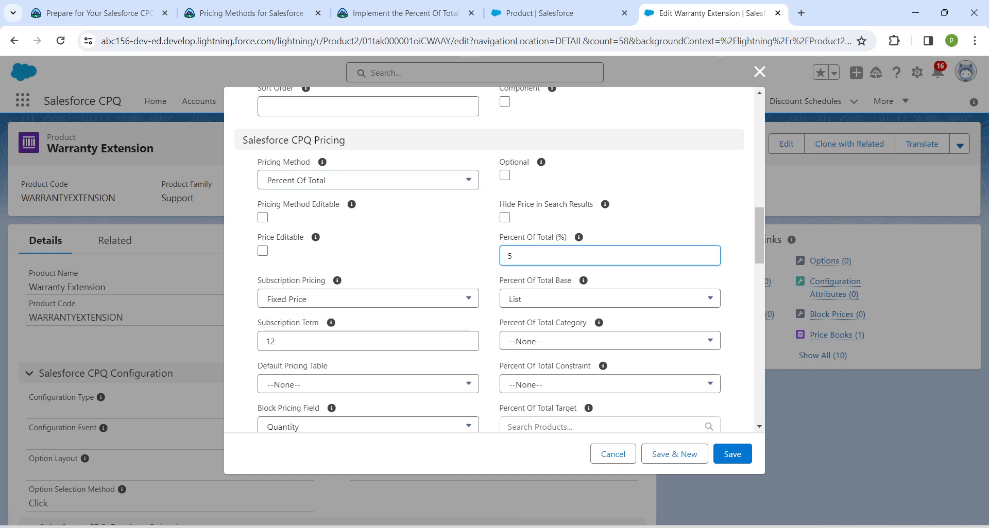
{"action": "key", "text": "Tab"}
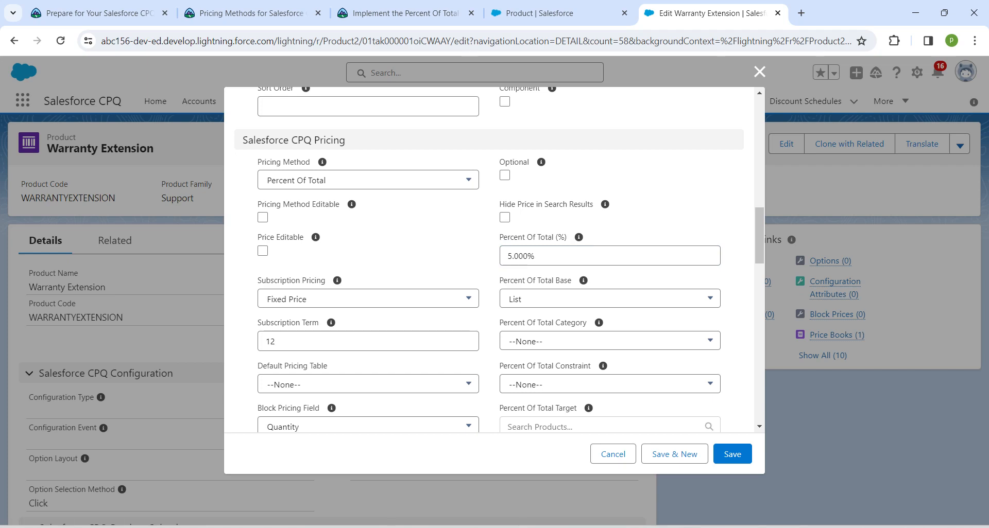
Set Percent Of Total Constraint to List price is minimum and Percent Of Total Category to Warranty, and save the product
{"action": "left_click", "coordinate": [610, 341]}
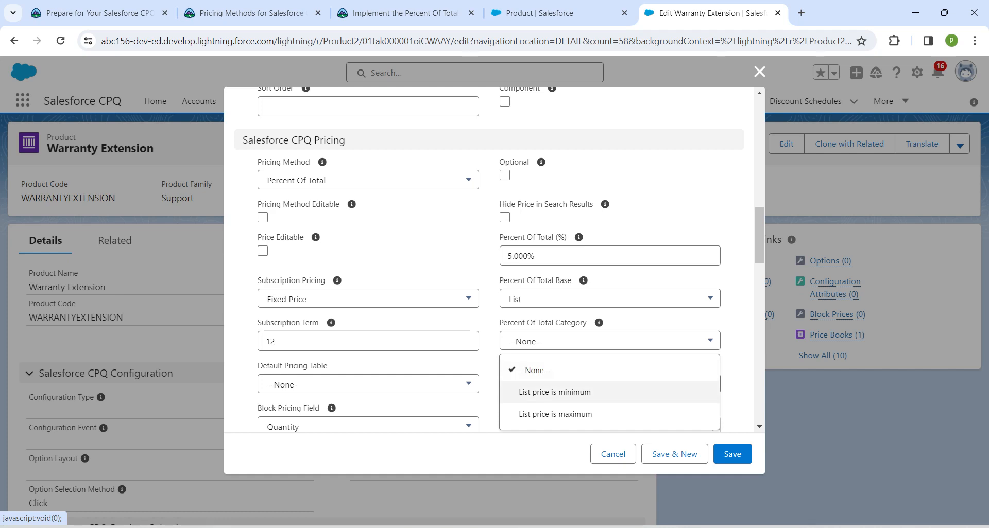
{"action": "left_click", "coordinate": [555, 392]}
{"action": "left_click", "coordinate": [582, 341]}
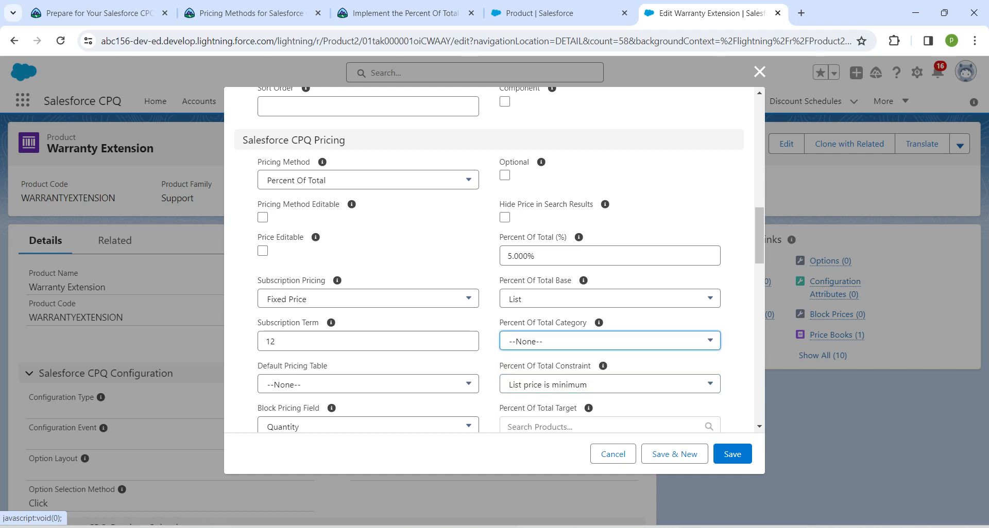
{"action": "left_click", "coordinate": [546, 414]}
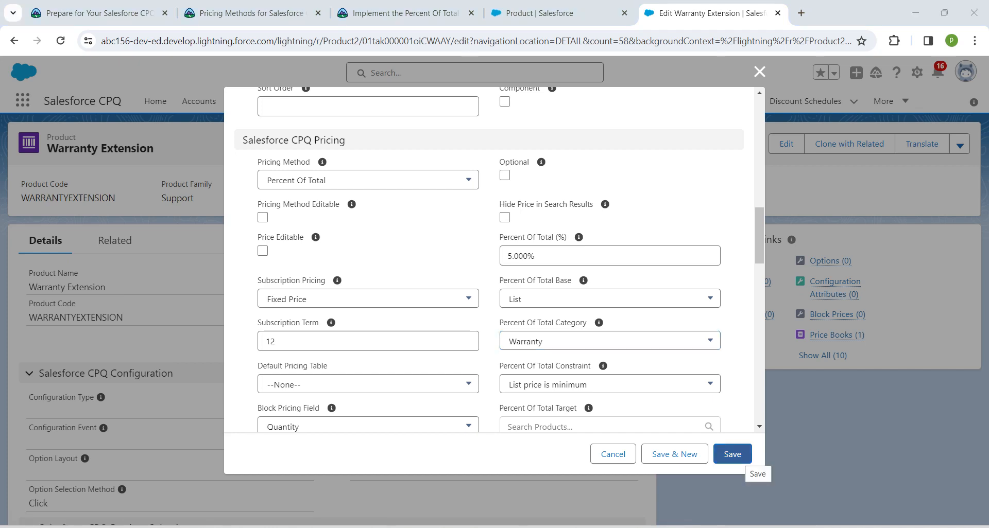
{"action": "left_click", "coordinate": [735, 455]}
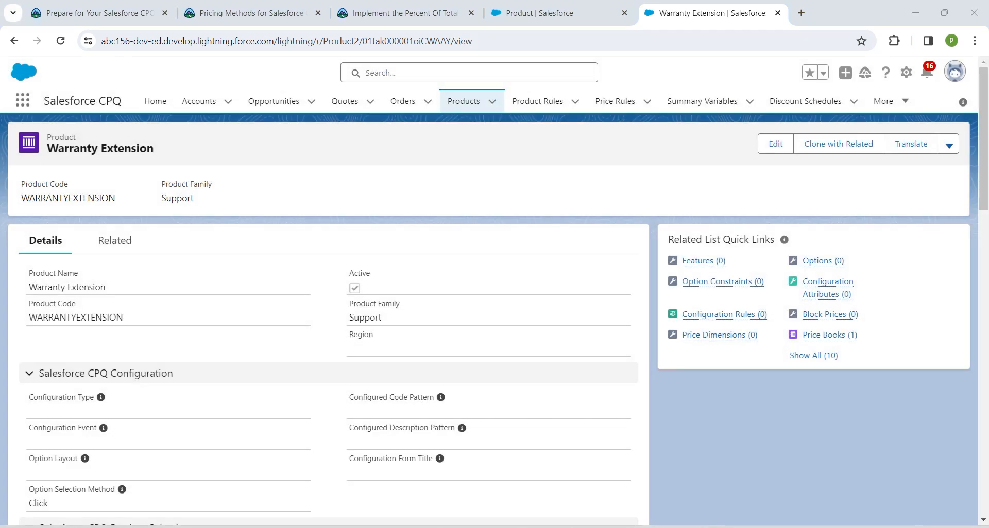
Leave the product record and copy the product name SSD Hard Drive 128GB from the Trailhead challenge requirements
{"action": "left_click", "coordinate": [463, 102]}
{"action": "left_click", "coordinate": [405, 13]}
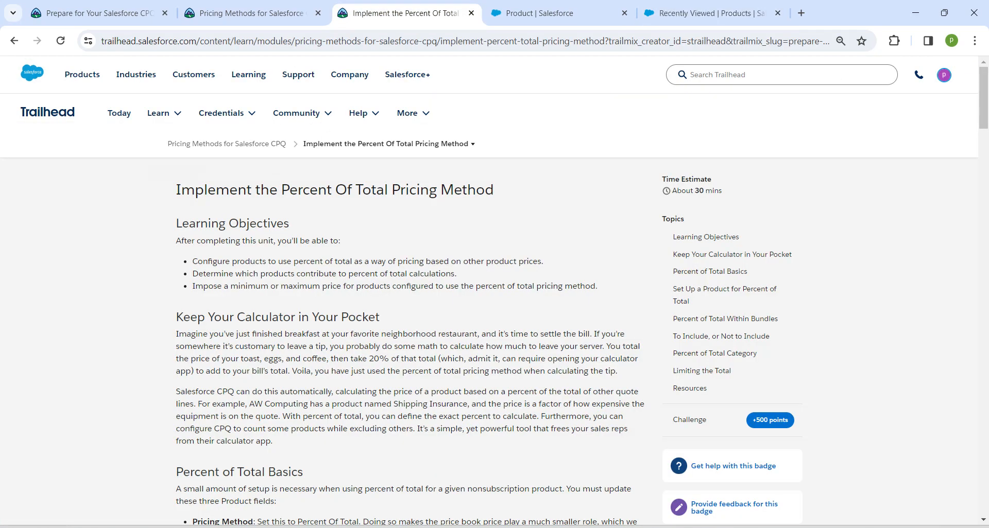
{"action": "scroll", "coordinate": [412, 309], "scroll_direction": "down", "scroll_amount": 12}
{"action": "scroll", "coordinate": [411, 309], "scroll_direction": "down", "scroll_amount": 20}
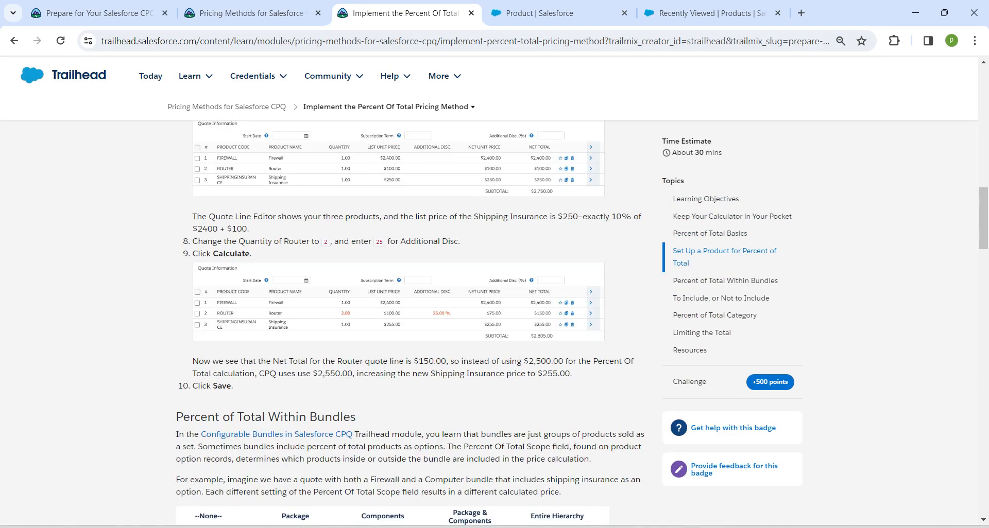
{"action": "scroll", "coordinate": [412, 309], "scroll_direction": "down", "scroll_amount": 15}
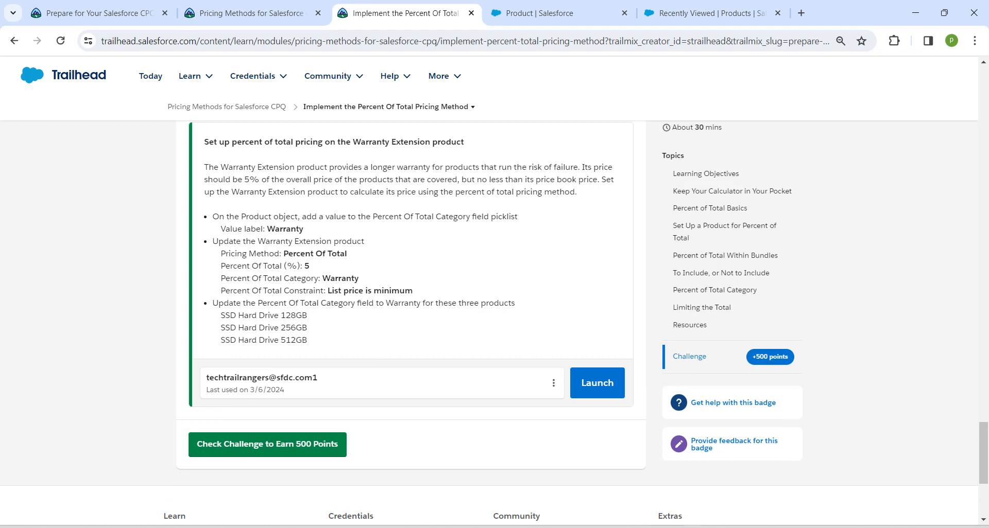
{"action": "left_click_drag", "start_coordinate": [221, 316], "coordinate": [308, 316]}
{"action": "key", "text": "ctrl+c"}
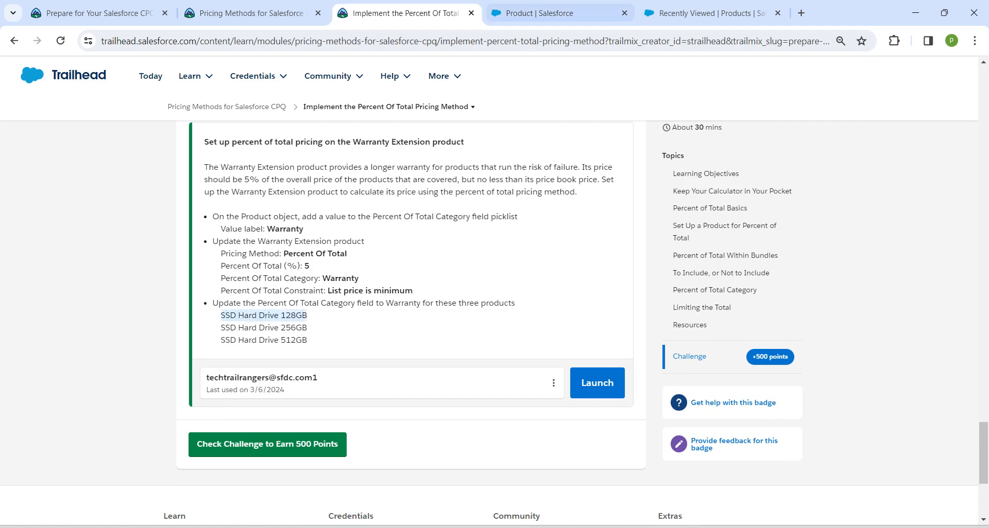
Return to the Salesforce CPQ products tab and switch the list view from Recently Viewed to All Products
{"action": "left_click", "coordinate": [539, 13]}
{"action": "left_click", "coordinate": [706, 12]}
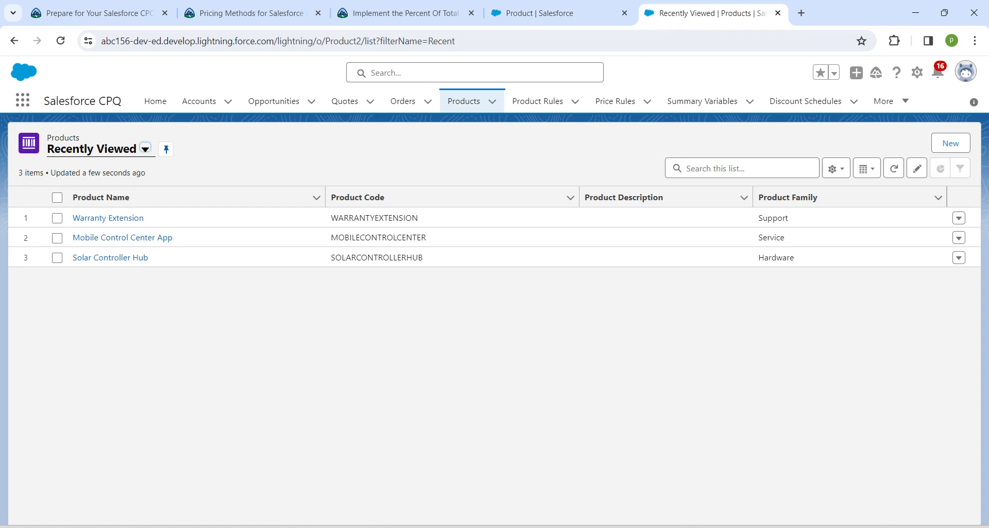
{"action": "left_click", "coordinate": [146, 149]}
{"action": "left_click", "coordinate": [92, 190]}
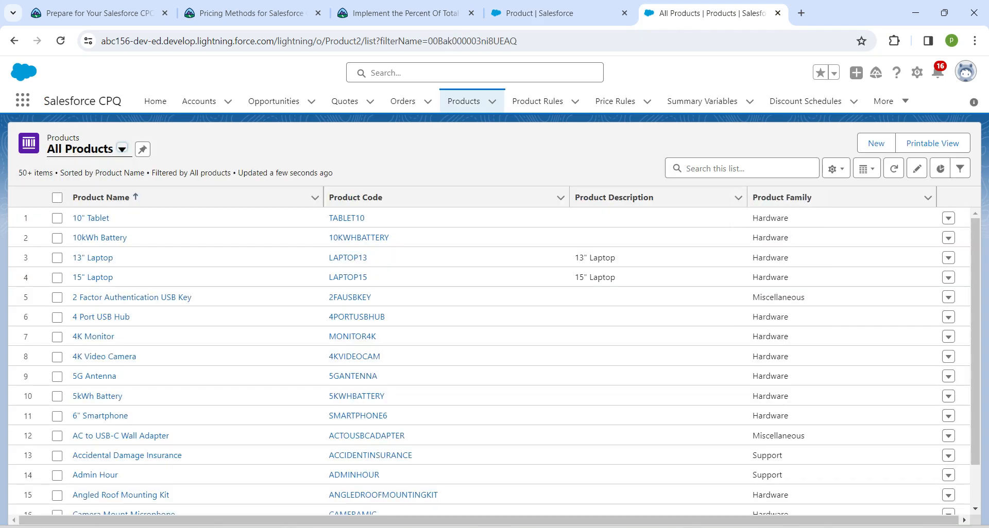
Search the All Products list for SSD Hard Drive 128GB and open its product record
{"action": "left_click", "coordinate": [742, 169]}
{"action": "key", "text": "ctrl+v"}
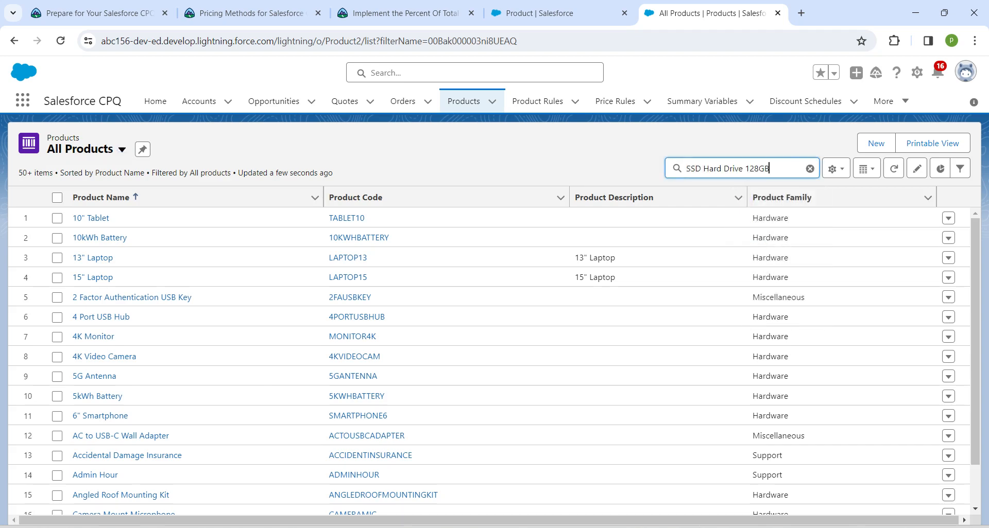
{"action": "key", "text": "Return"}
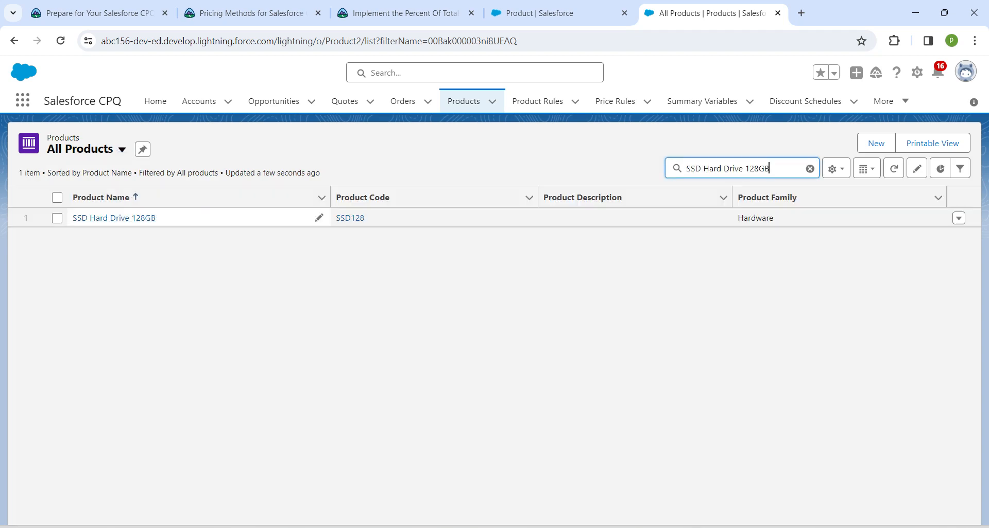
{"action": "left_click", "coordinate": [113, 218]}
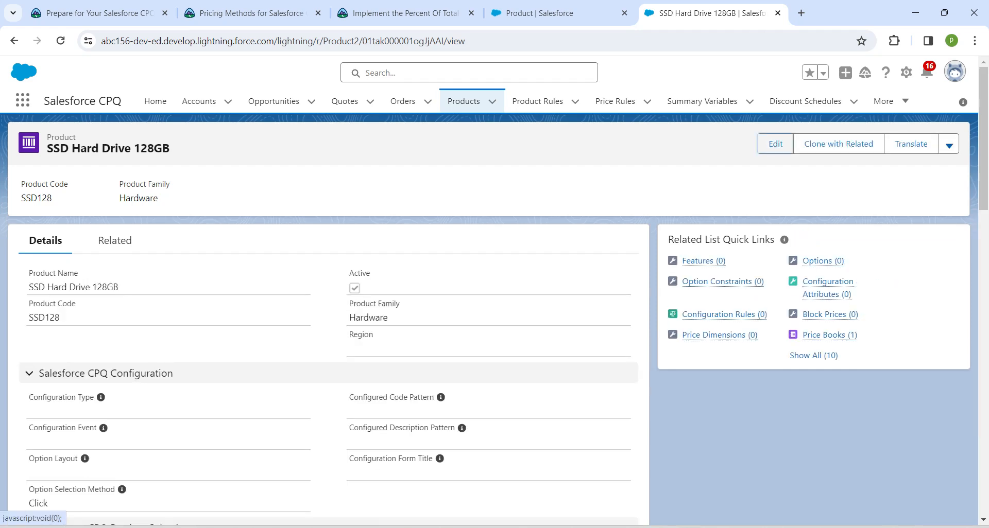
Edit the SSD Hard Drive 128GB product, setting Percent Of Total Category to Warranty, and save it
{"action": "left_click", "coordinate": [781, 144]}
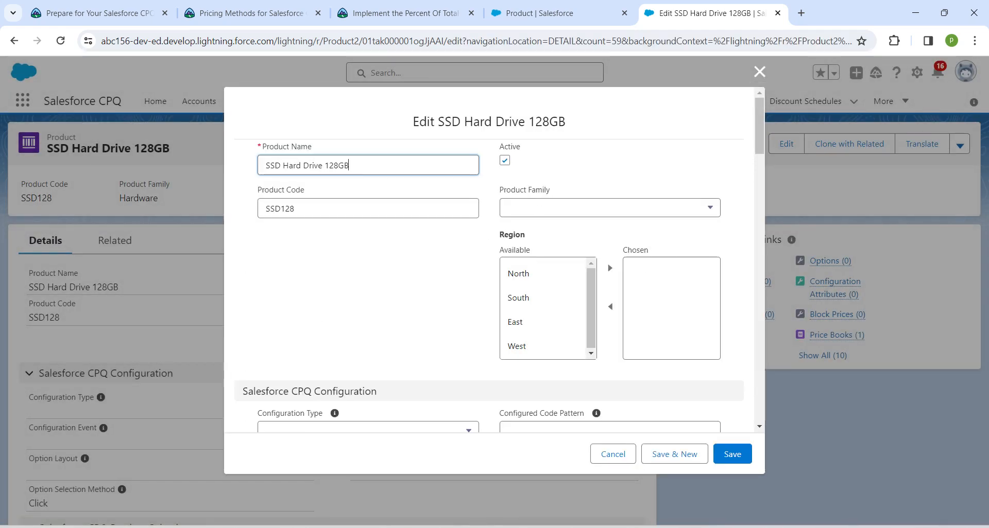
{"action": "scroll", "coordinate": [489, 260], "scroll_direction": "down", "scroll_amount": 12}
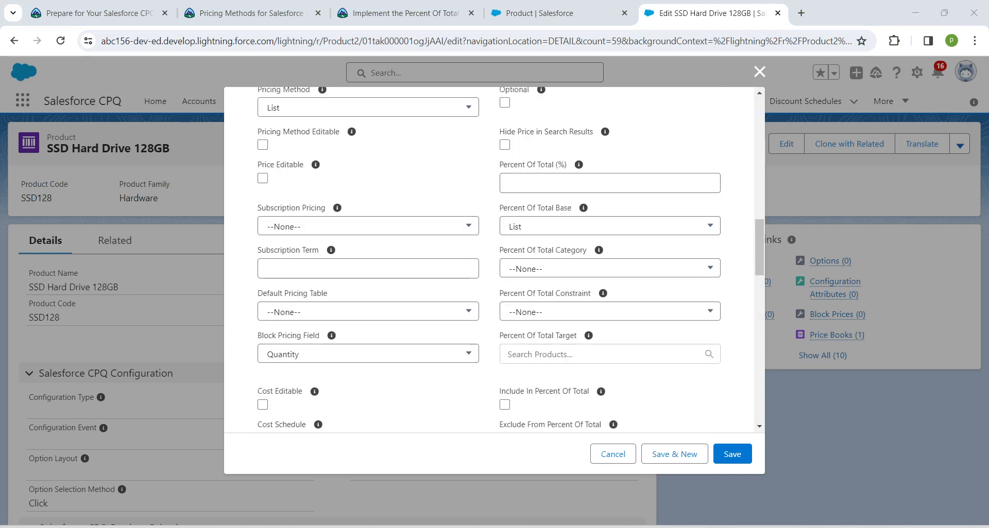
{"action": "left_click", "coordinate": [566, 269]}
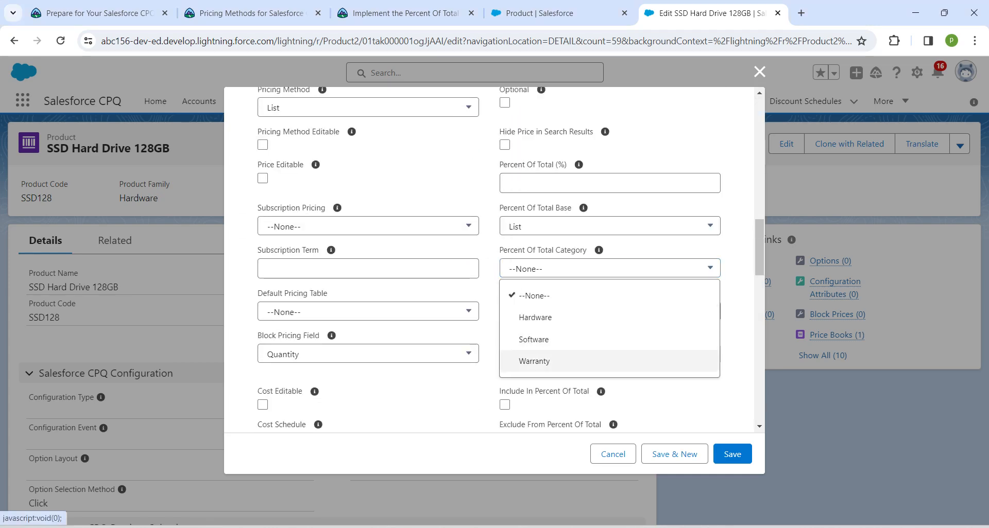
{"action": "left_click", "coordinate": [534, 361]}
{"action": "left_click", "coordinate": [732, 453]}
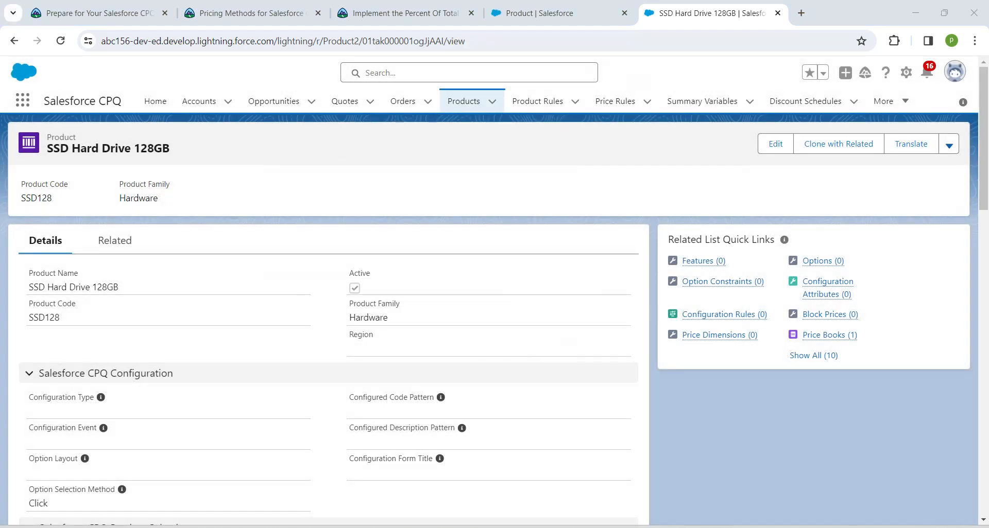
Return to the products list, copy the name SSD Hard Drive 256GB from the Trailhead challenge, and place the products browser tab beside the Trailhead one
{"action": "left_click", "coordinate": [463, 101]}
{"action": "left_click", "coordinate": [401, 13]}
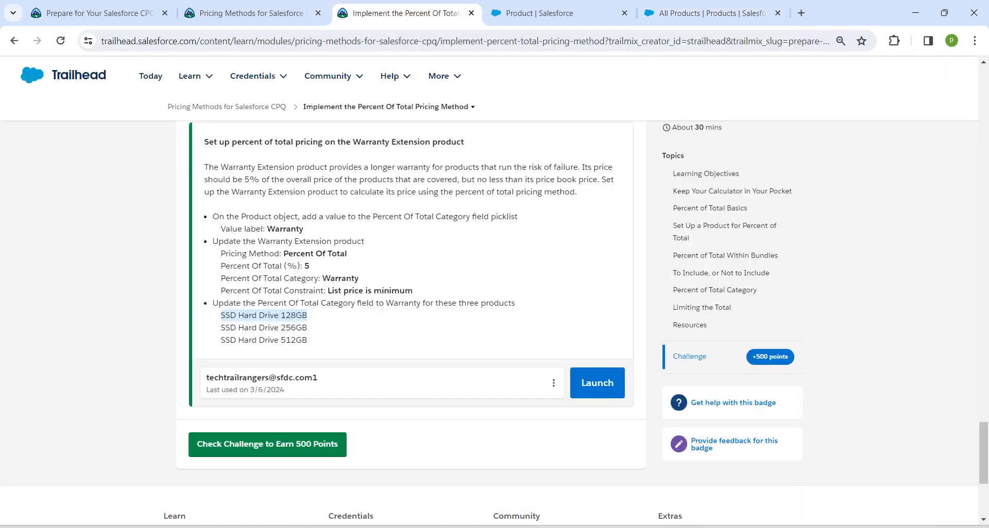
{"action": "left_click_drag", "start_coordinate": [221, 327], "coordinate": [307, 328]}
{"action": "key", "text": "ctrl+c"}
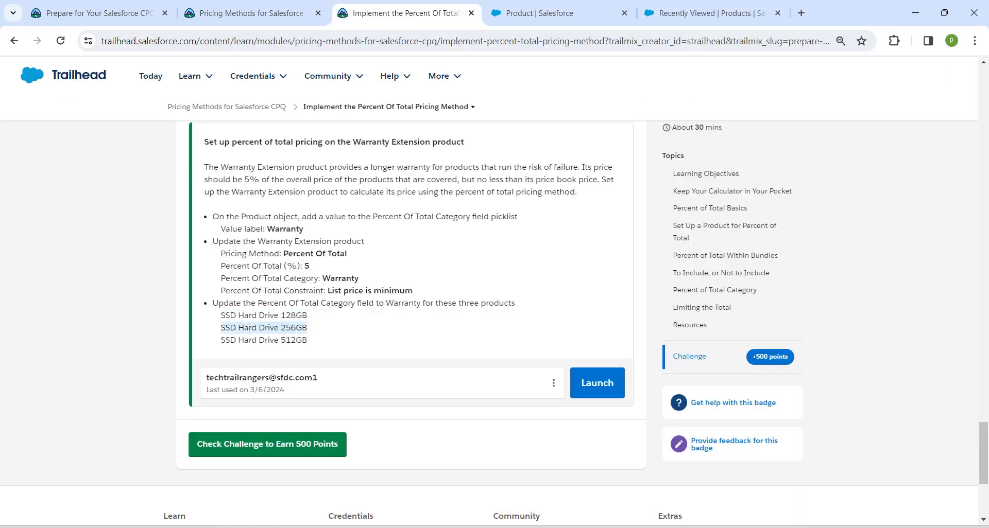
{"action": "left_click", "coordinate": [535, 13]}
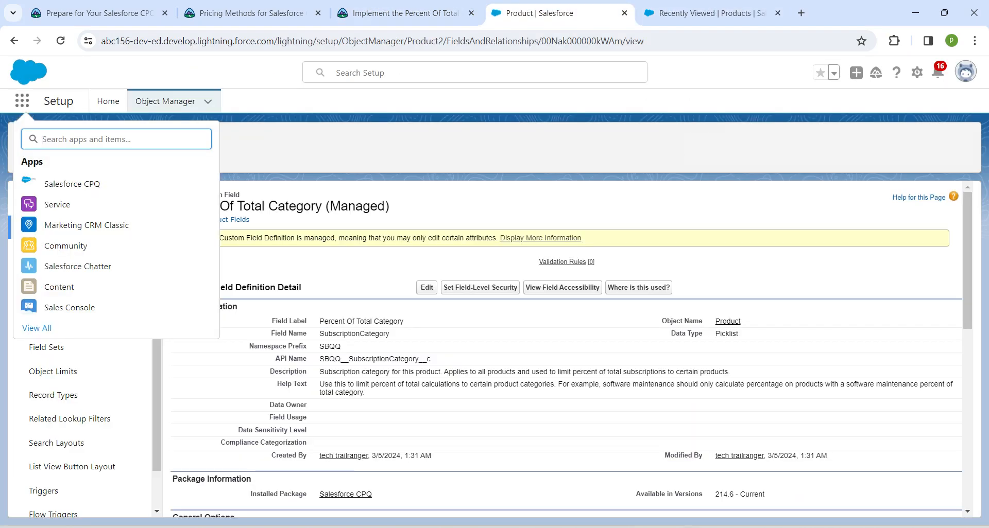
{"action": "left_click_drag", "start_coordinate": [709, 13], "coordinate": [582, 13]}
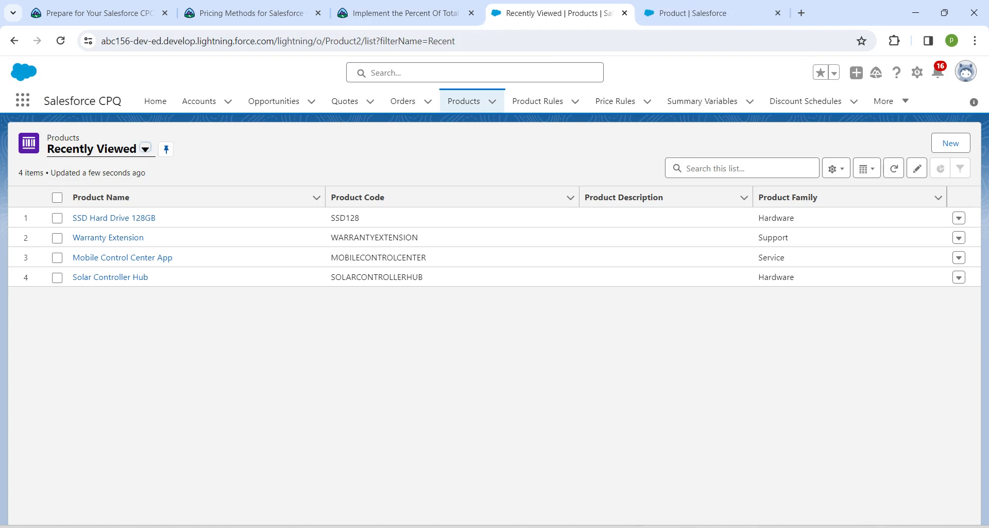
Switch the products list to All Products, search it for SSD Hard Drive 256GB, and open that product record
{"action": "left_click", "coordinate": [741, 168]}
{"action": "key", "text": "ctrl+v"}
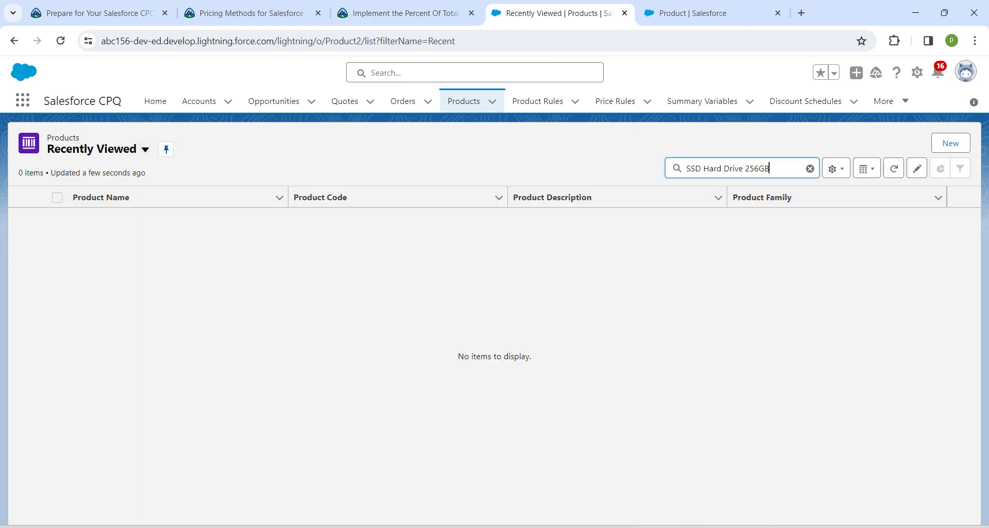
{"action": "left_click", "coordinate": [145, 150]}
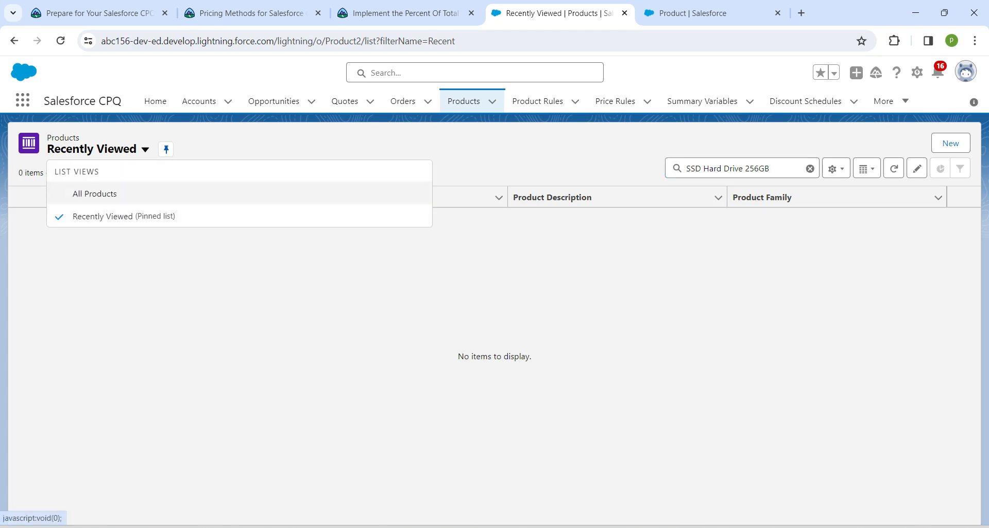
{"action": "left_click", "coordinate": [95, 193]}
{"action": "left_click", "coordinate": [742, 169]}
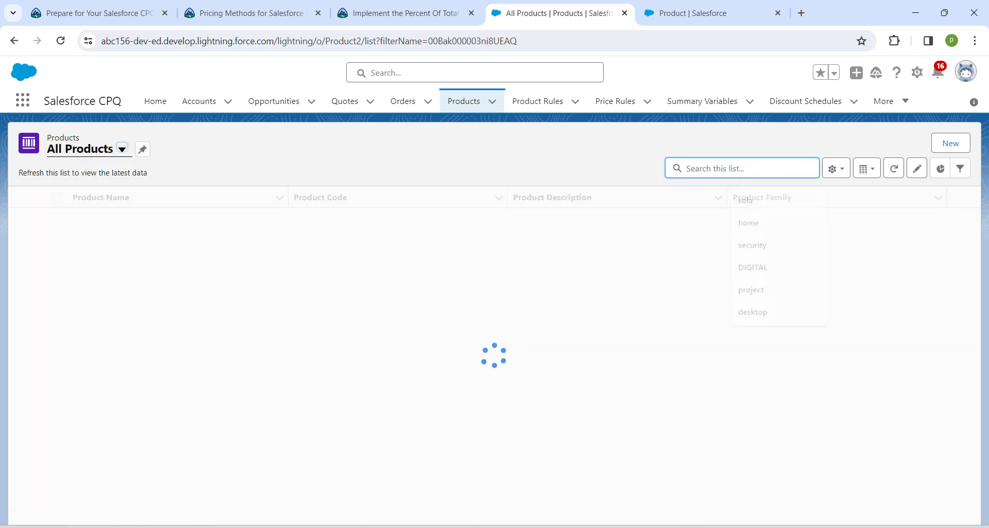
{"action": "left_click", "coordinate": [742, 169]}
{"action": "key", "text": "ctrl+v"}
{"action": "key", "text": "Return"}
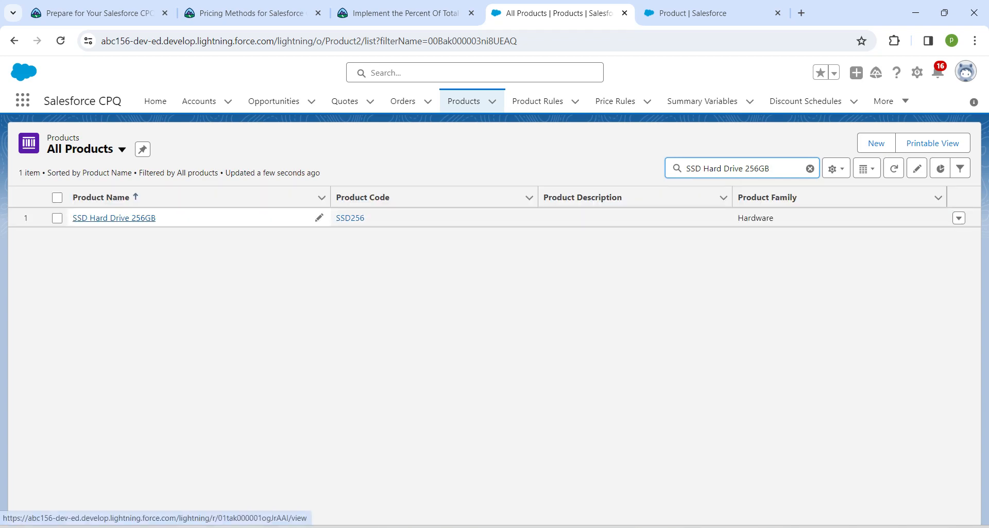
{"action": "left_click", "coordinate": [114, 218]}
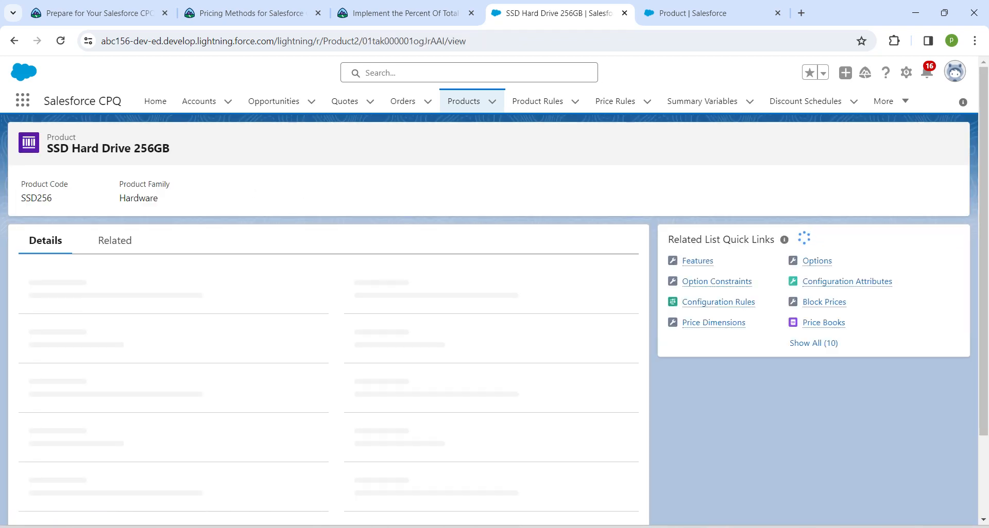
Edit the SSD Hard Drive 256GB product, setting Percent Of Total Category to Warranty, and save it
{"action": "left_click", "coordinate": [775, 144]}
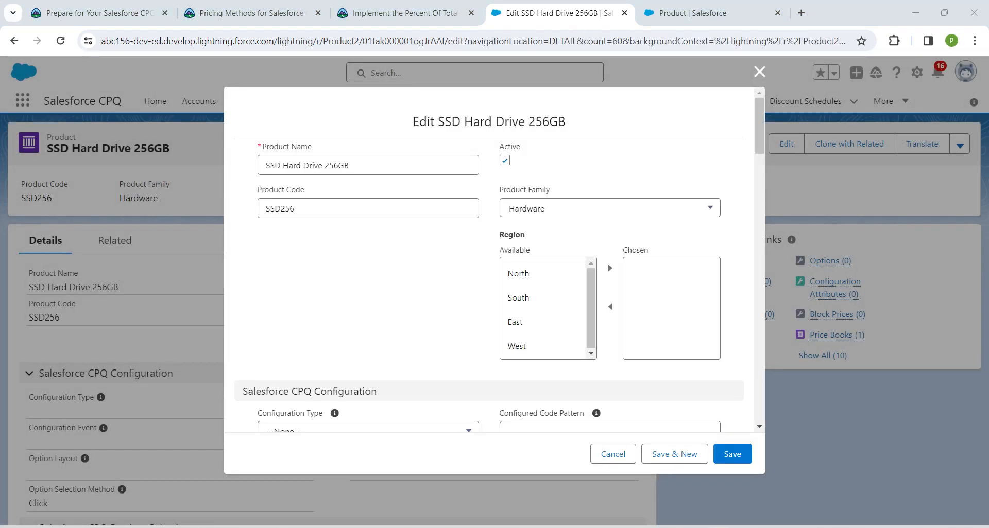
{"action": "scroll", "coordinate": [489, 258], "scroll_direction": "down", "scroll_amount": 15}
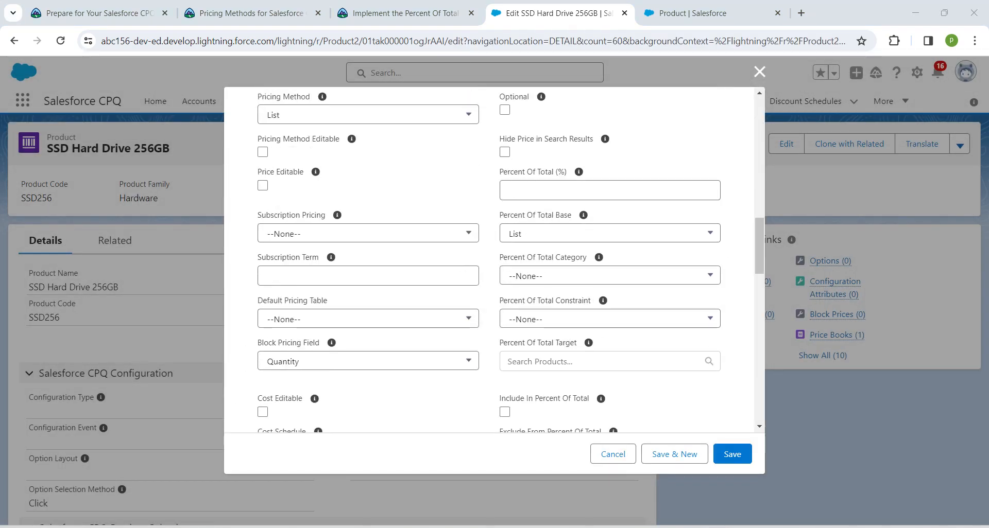
{"action": "left_click", "coordinate": [567, 276]}
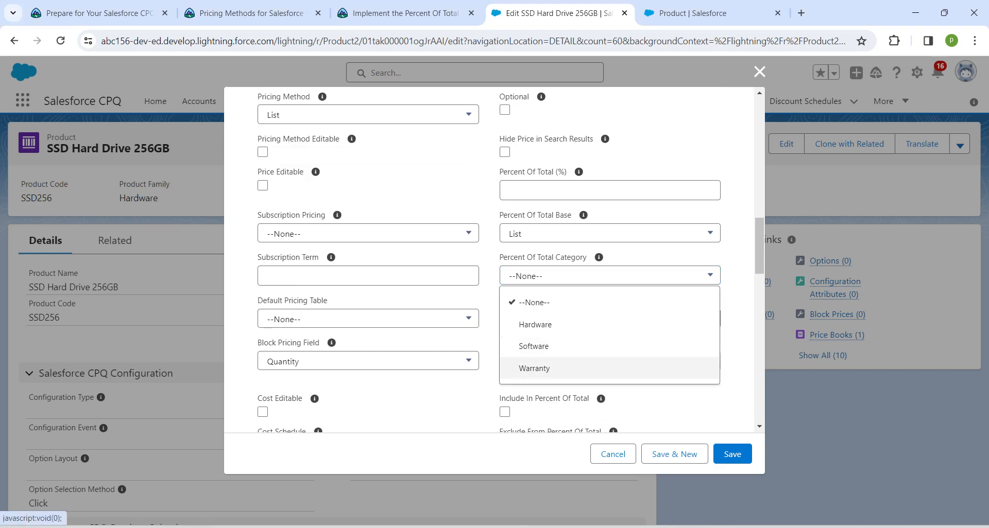
{"action": "left_click", "coordinate": [566, 369]}
{"action": "left_click", "coordinate": [732, 455]}
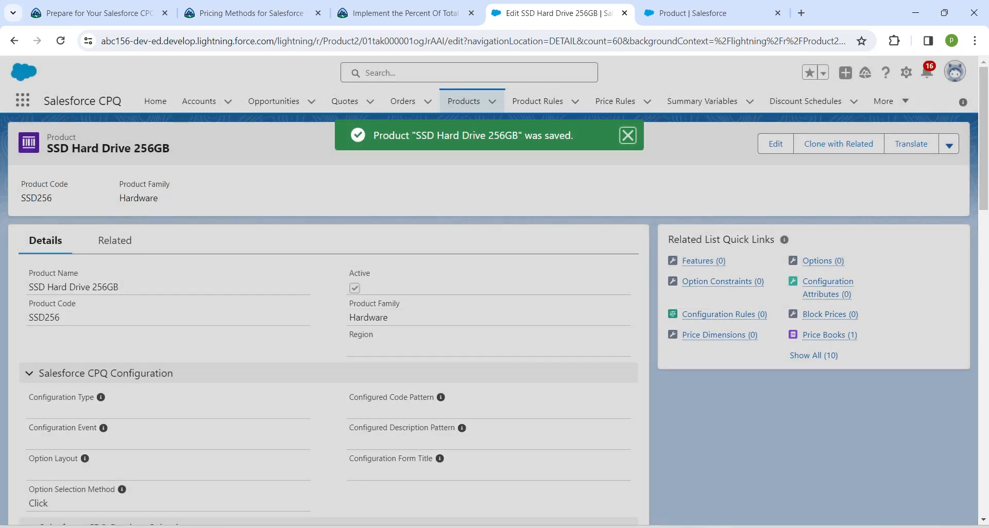
Copy the product name SSD Hard Drive 512GB from the Trailhead challenge and return to the Salesforce CPQ products list
{"action": "left_click", "coordinate": [404, 13]}
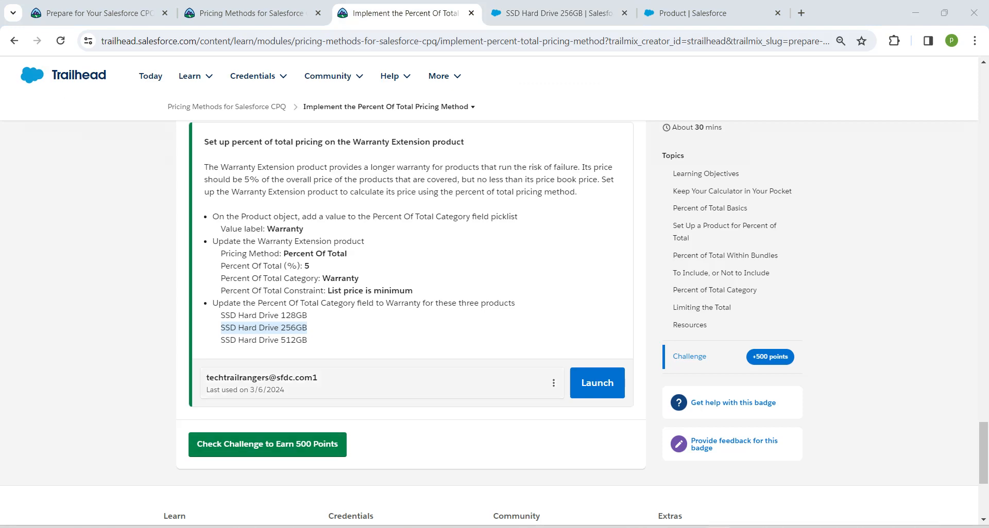
{"action": "left_click_drag", "start_coordinate": [221, 340], "coordinate": [308, 340]}
{"action": "key", "text": "ctrl+c"}
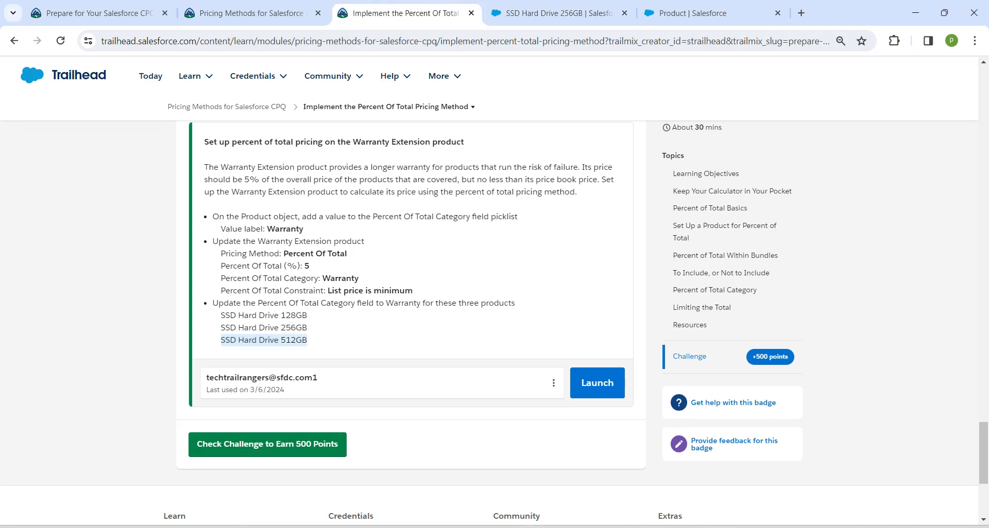
{"action": "left_click", "coordinate": [559, 13]}
{"action": "left_click", "coordinate": [463, 101]}
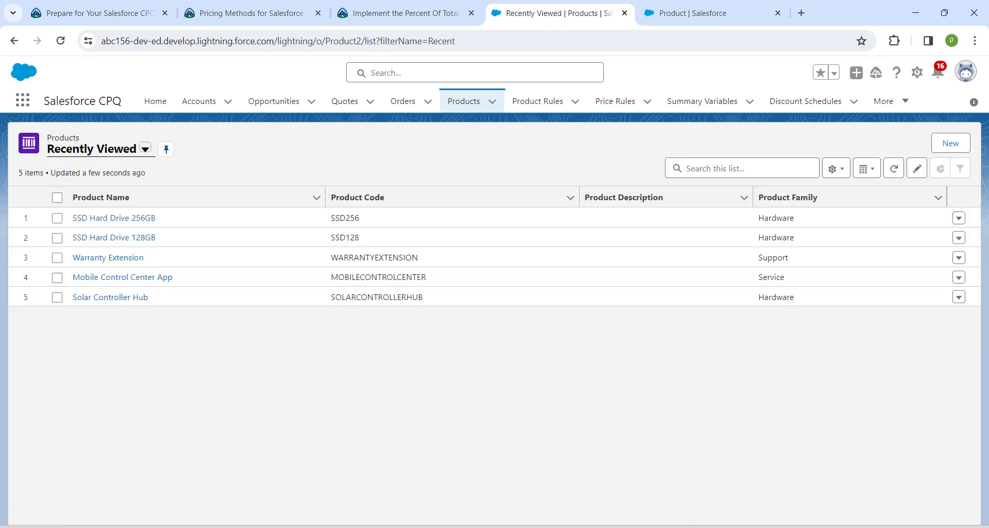
Show All Products, search the list for SSD Hard Drive 512GB, and open that product record
{"action": "left_click", "coordinate": [145, 150]}
{"action": "left_click", "coordinate": [94, 194]}
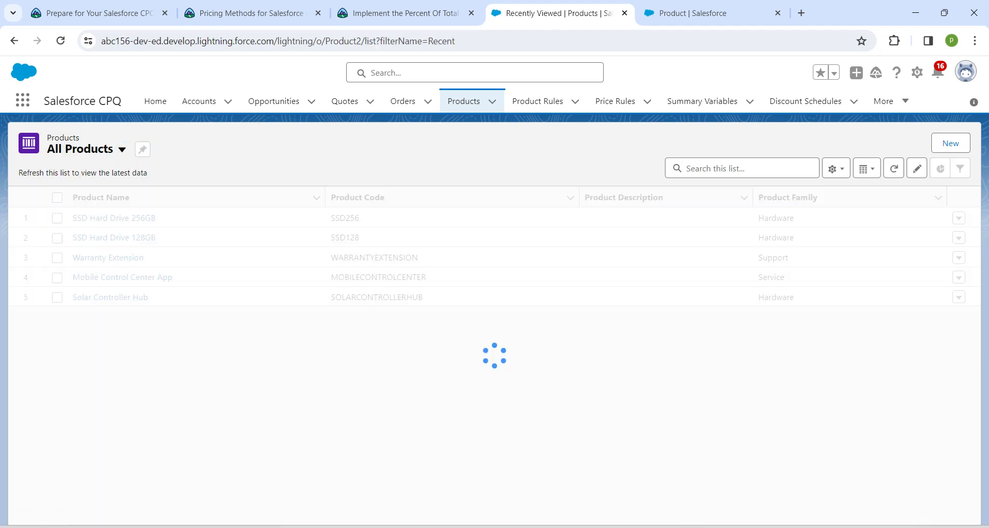
{"action": "left_click", "coordinate": [741, 168]}
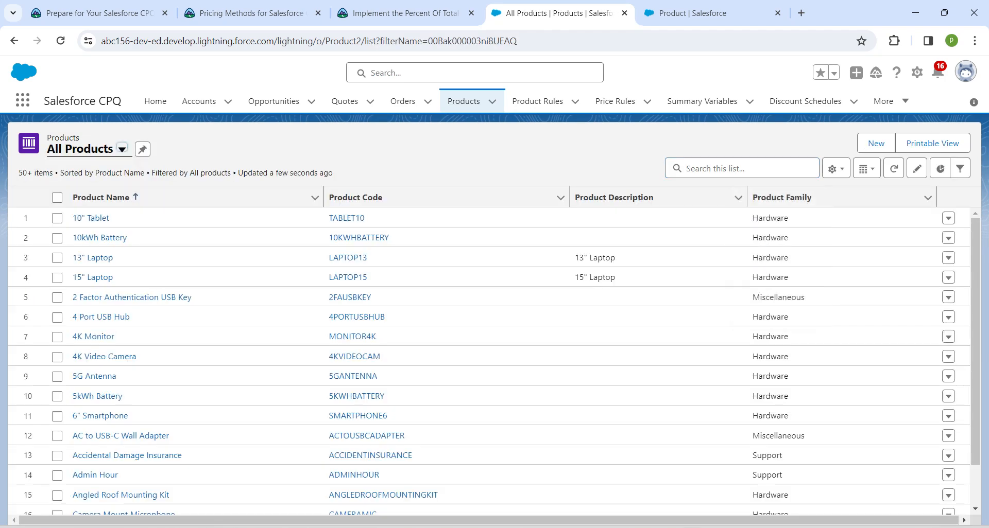
{"action": "left_click", "coordinate": [742, 168]}
{"action": "key", "text": "ctrl+v"}
{"action": "key", "text": "Return"}
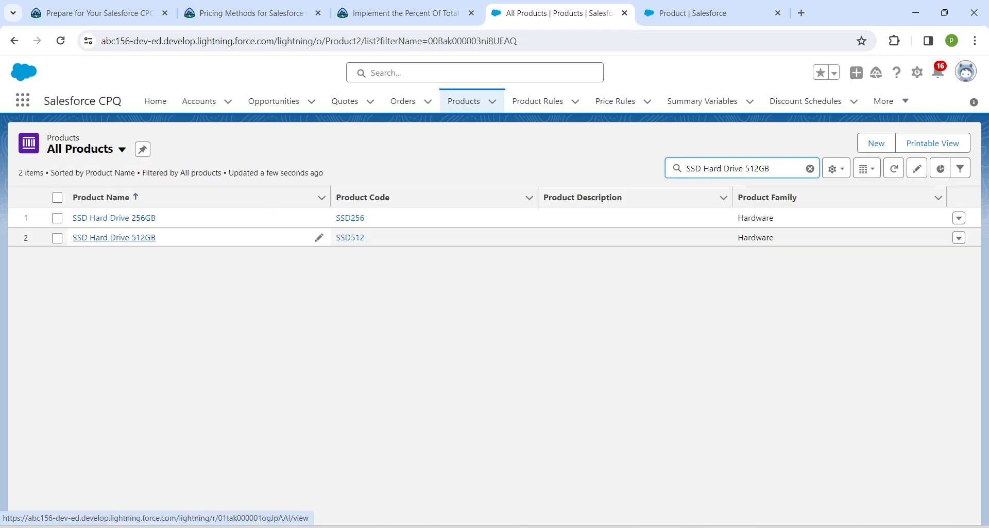
{"action": "left_click", "coordinate": [114, 237]}
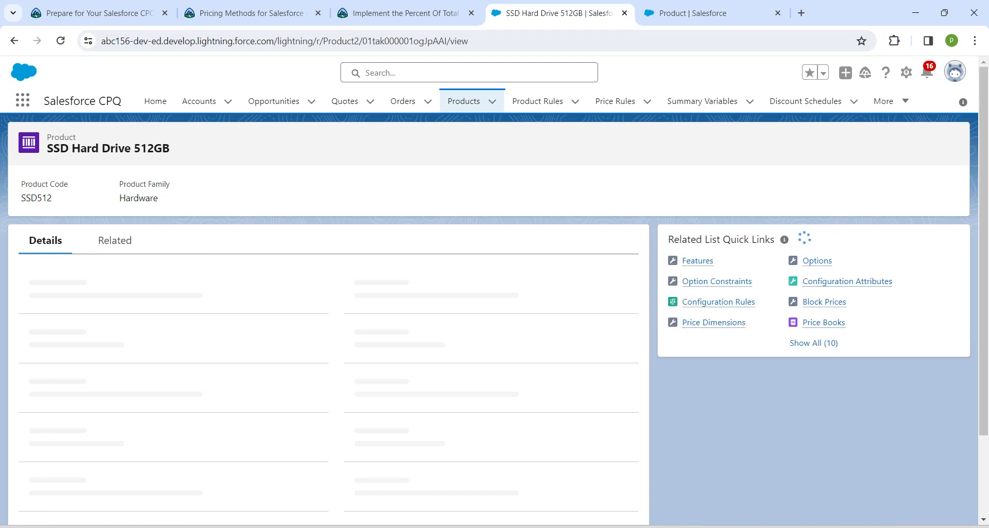
Edit the SSD Hard Drive 512GB product, setting Percent Of Total Category to Warranty, and save it
{"action": "left_click", "coordinate": [774, 140]}
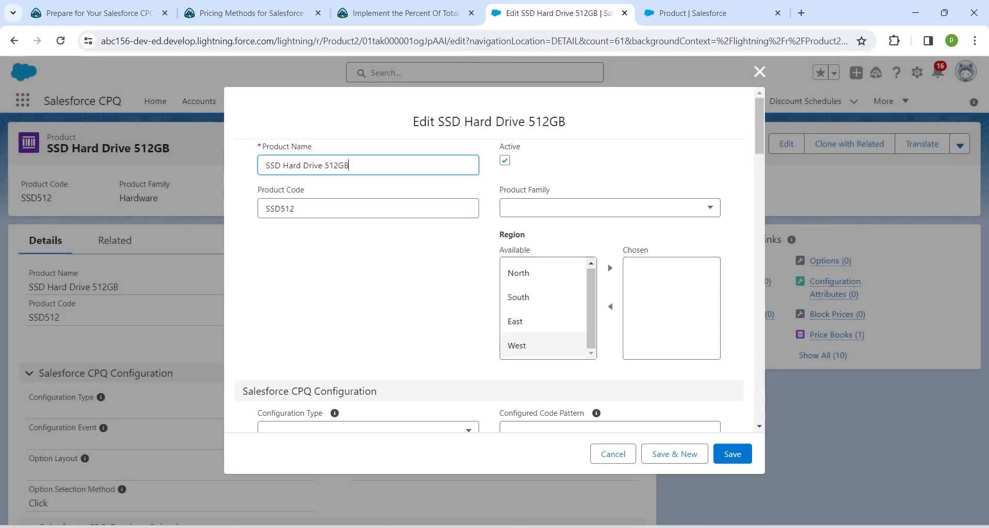
{"action": "scroll", "coordinate": [494, 258], "scroll_direction": "down", "scroll_amount": 15}
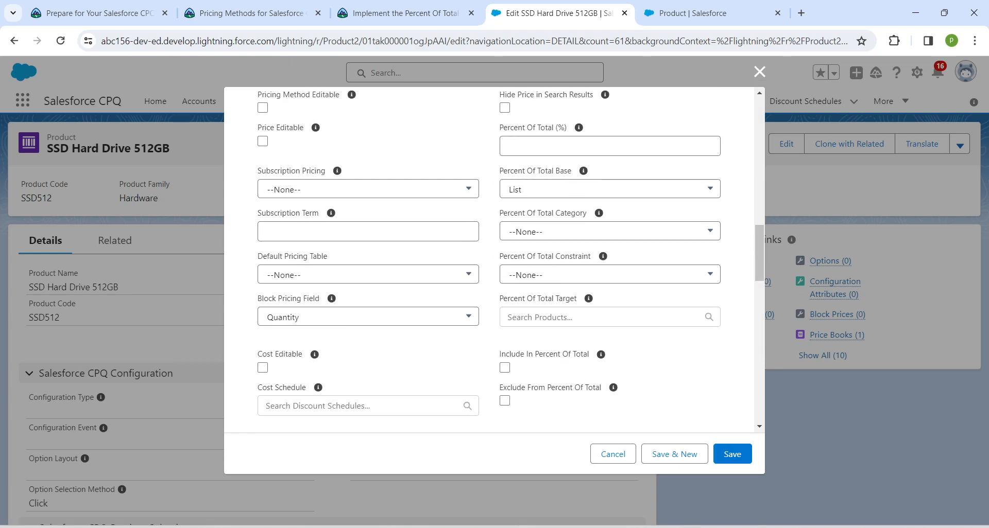
{"action": "left_click", "coordinate": [610, 231]}
{"action": "left_click", "coordinate": [541, 324]}
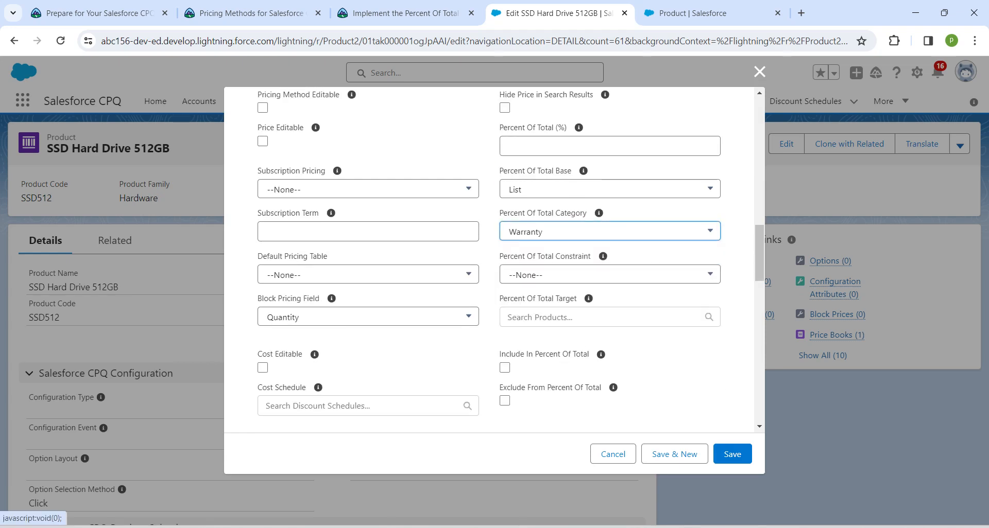
{"action": "left_click", "coordinate": [732, 454]}
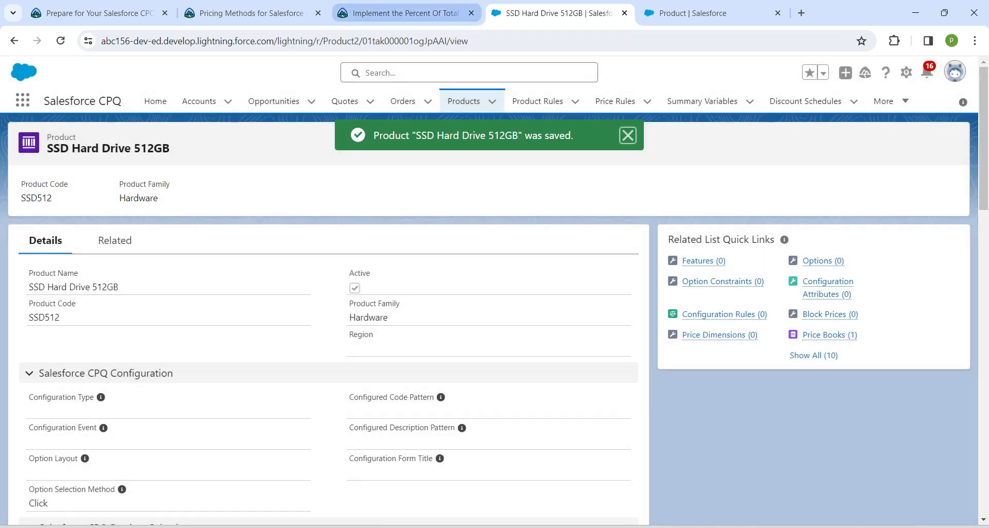
Submit the Trailhead challenge for checking, dismiss the result, and reload the Pricing Methods for Salesforce CPQ module page
{"action": "left_click", "coordinate": [402, 13]}
{"action": "left_click", "coordinate": [275, 444]}
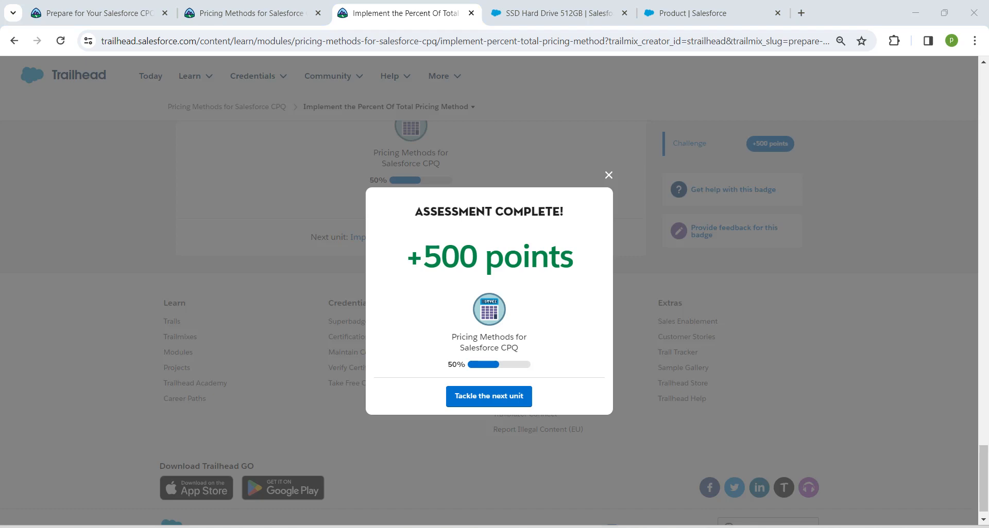
{"action": "left_click", "coordinate": [609, 175]}
{"action": "left_click", "coordinate": [247, 13]}
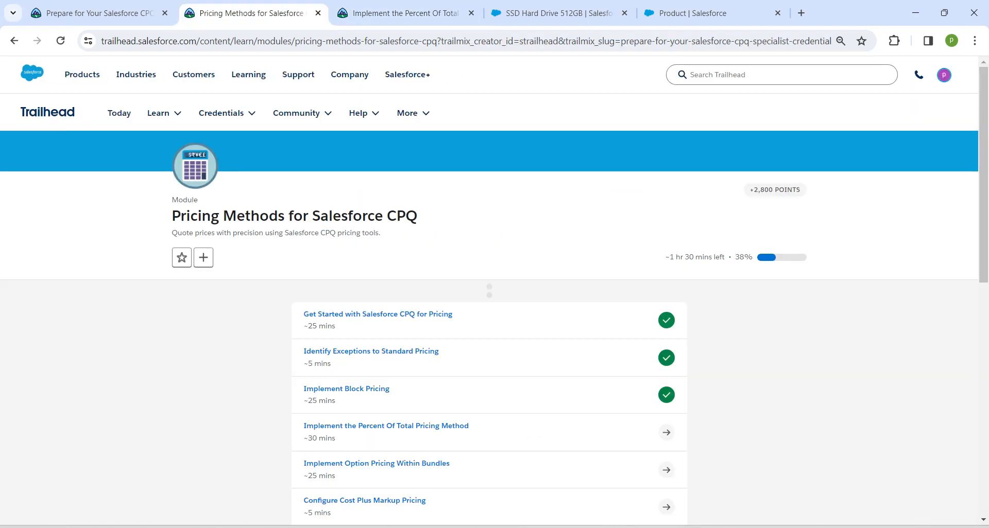
{"action": "left_click", "coordinate": [60, 41]}
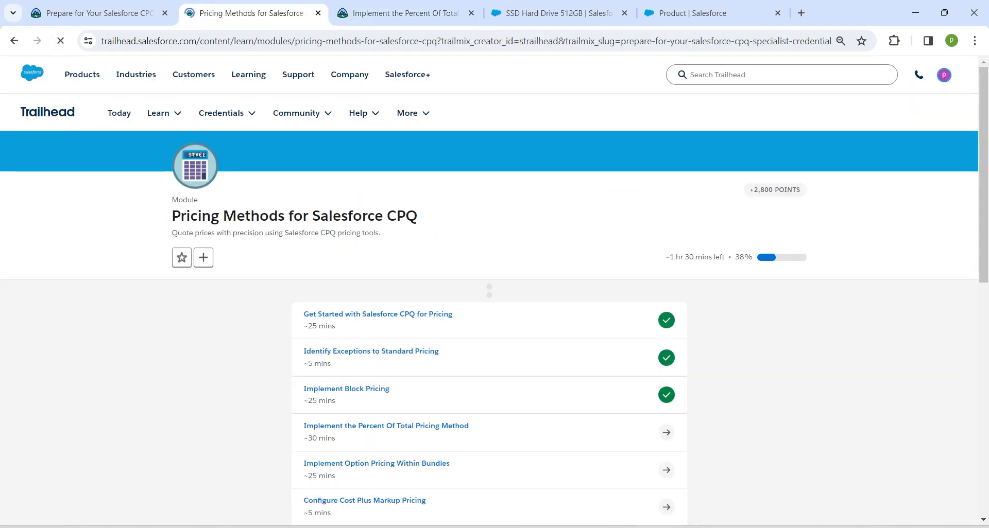